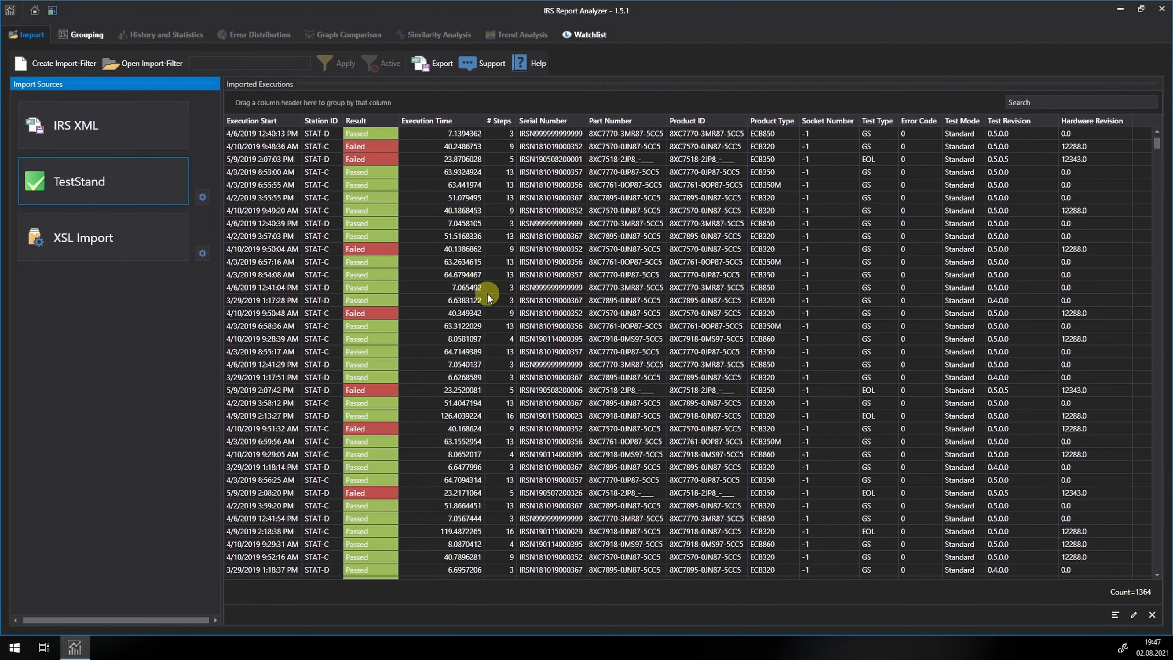
# - Delete the Error execution that started on 4/9/2019 at 2:34:48 PM from the imported executions
pyautogui.scroll(-8, 477, 303)
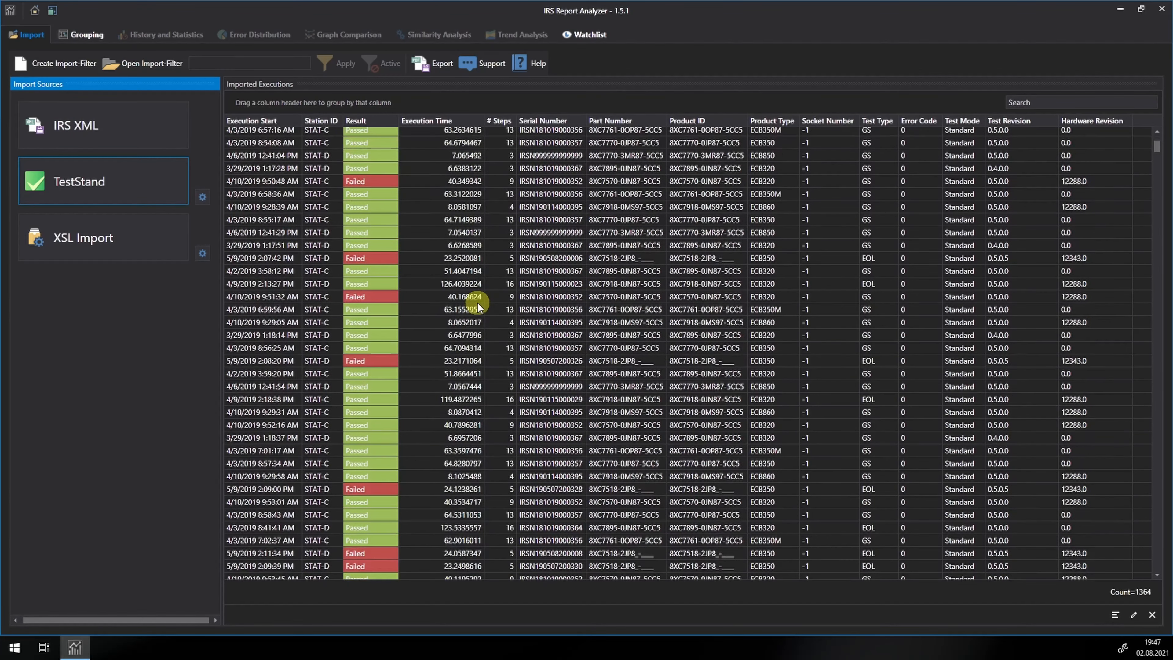
pyautogui.scroll(-13, 477, 302)
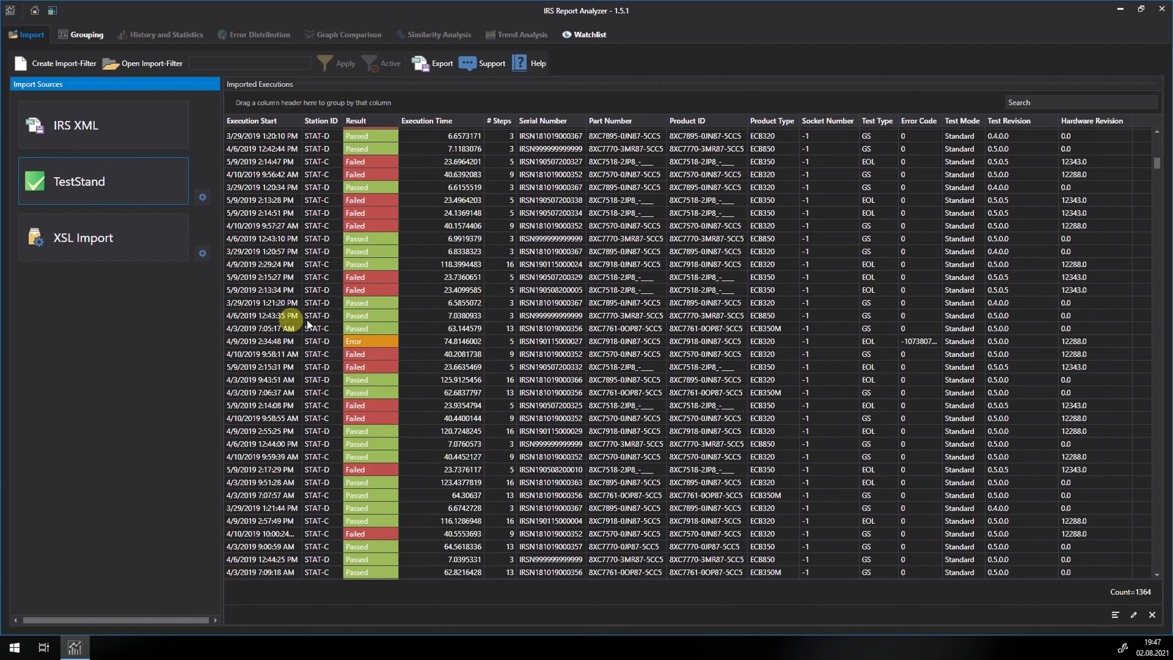
pyautogui.click(243, 341)
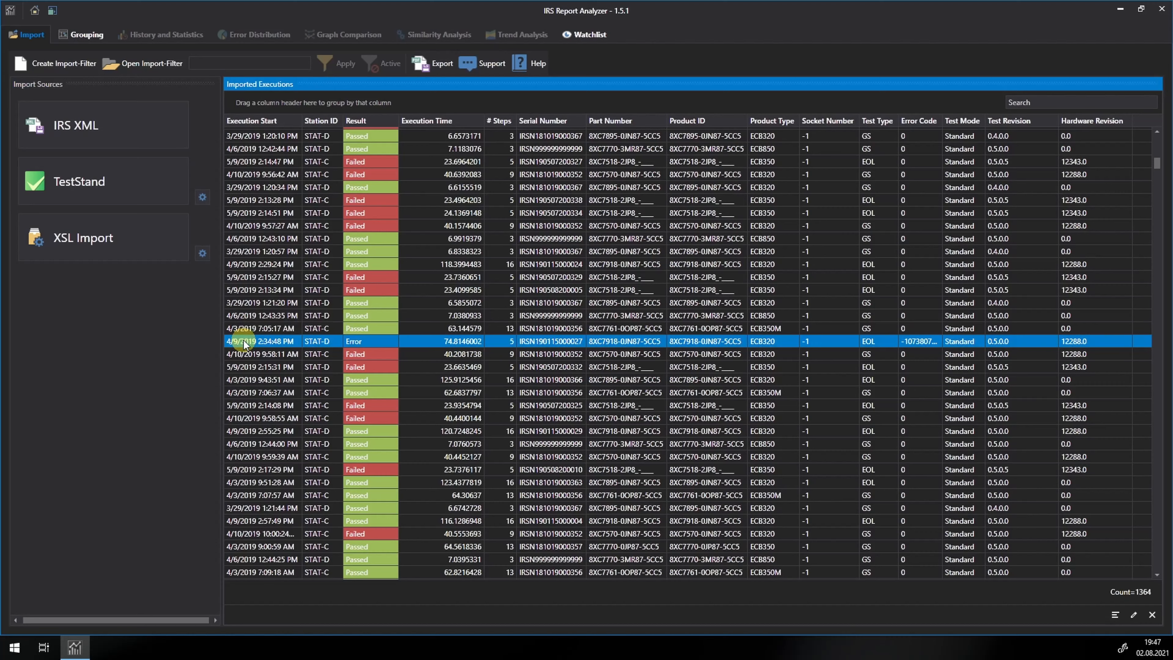
pyautogui.press('Delete')
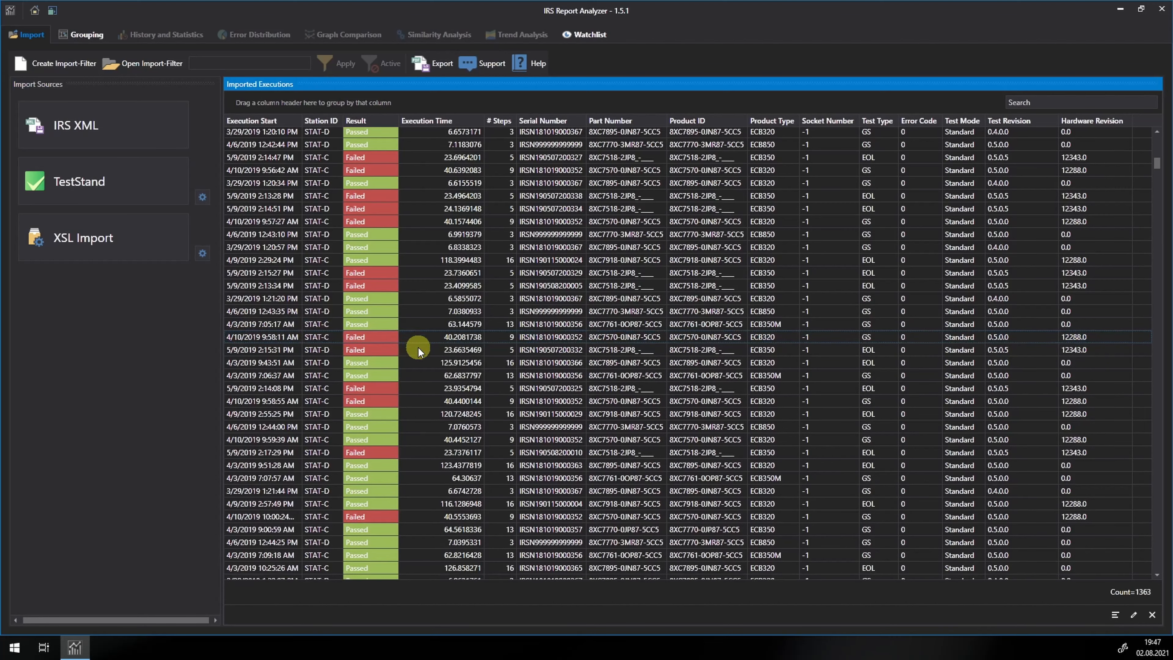
# - Sort the imported executions by Execution Start in descending order
pyautogui.scroll(-5, 418, 348)
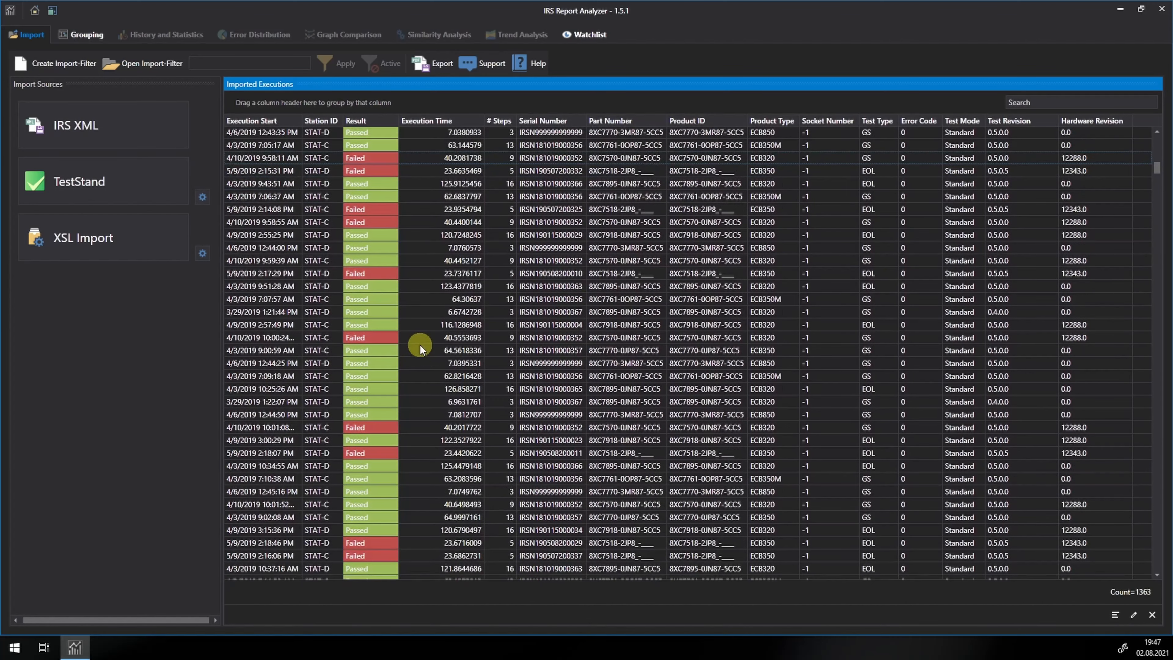
pyautogui.scroll(-8, 420, 344)
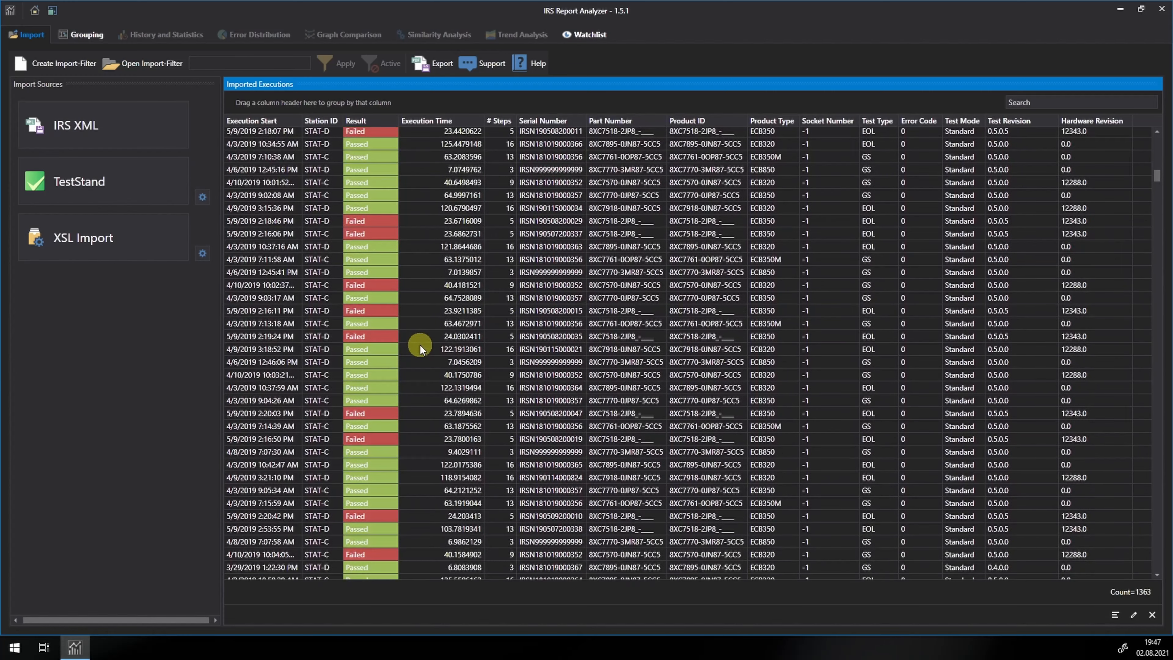
pyautogui.scroll(10, 441, 308)
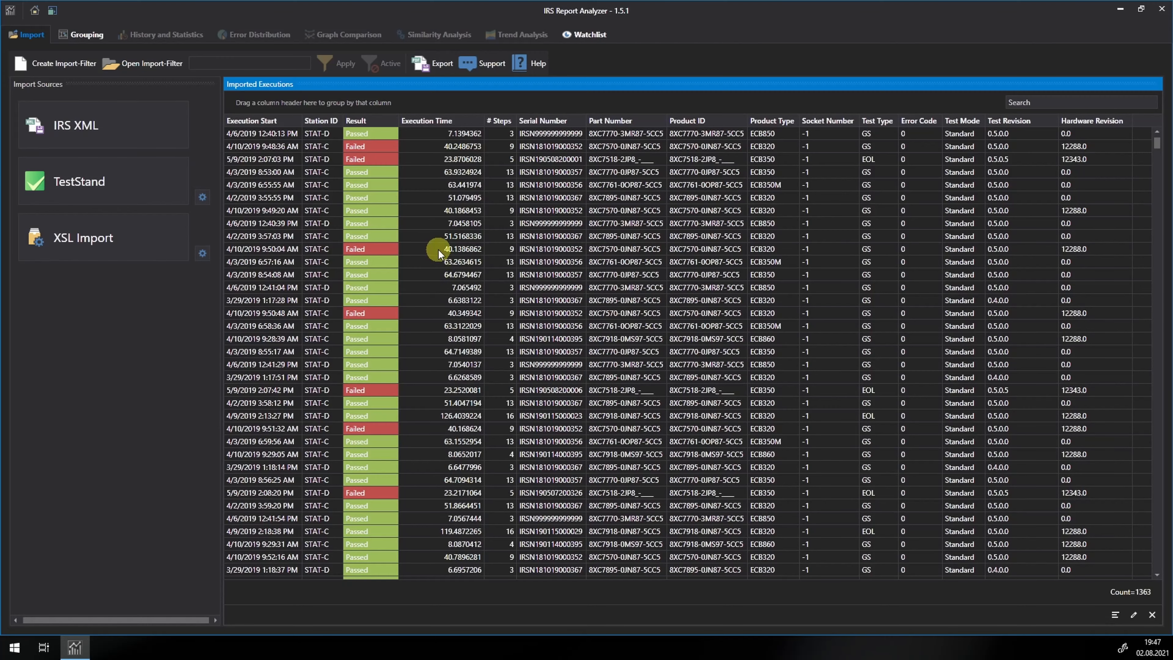
pyautogui.click(256, 123)
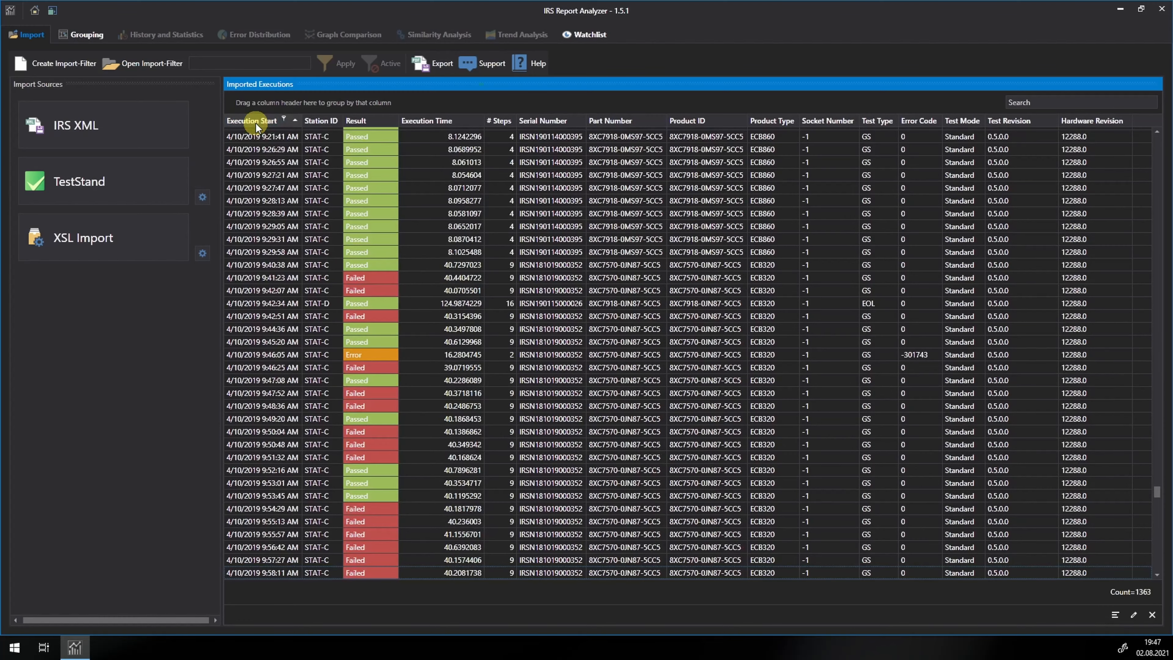
pyautogui.click(256, 122)
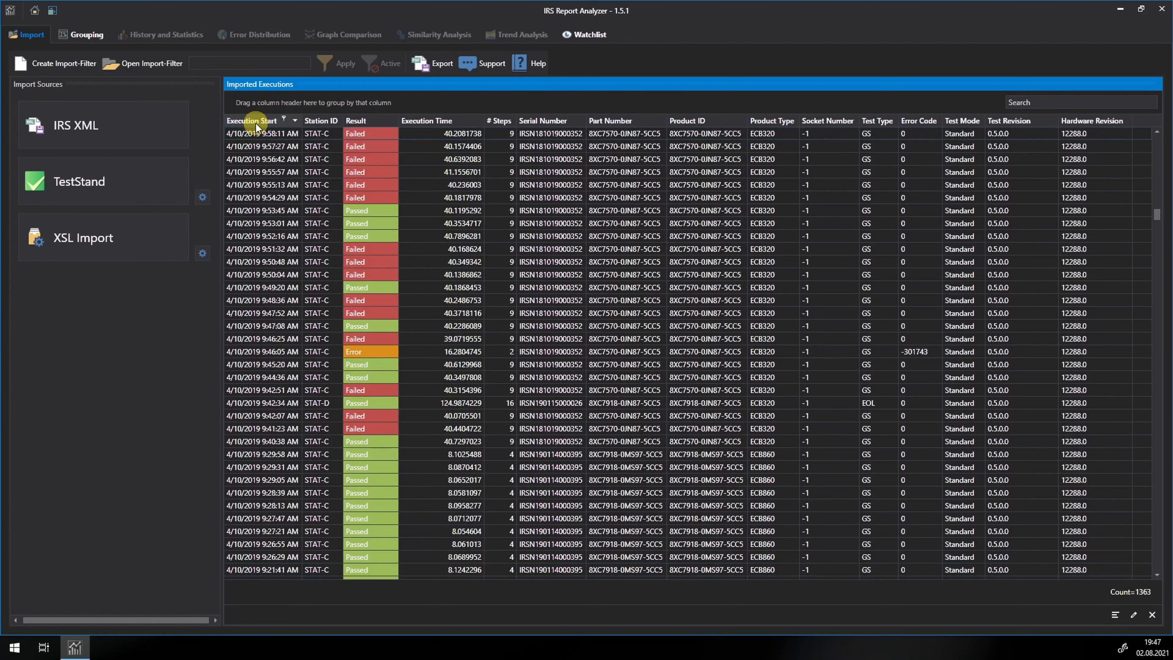
# - Sort the executions by Result, first ascending and then descending, and clear that sorting
pyautogui.click(355, 122)
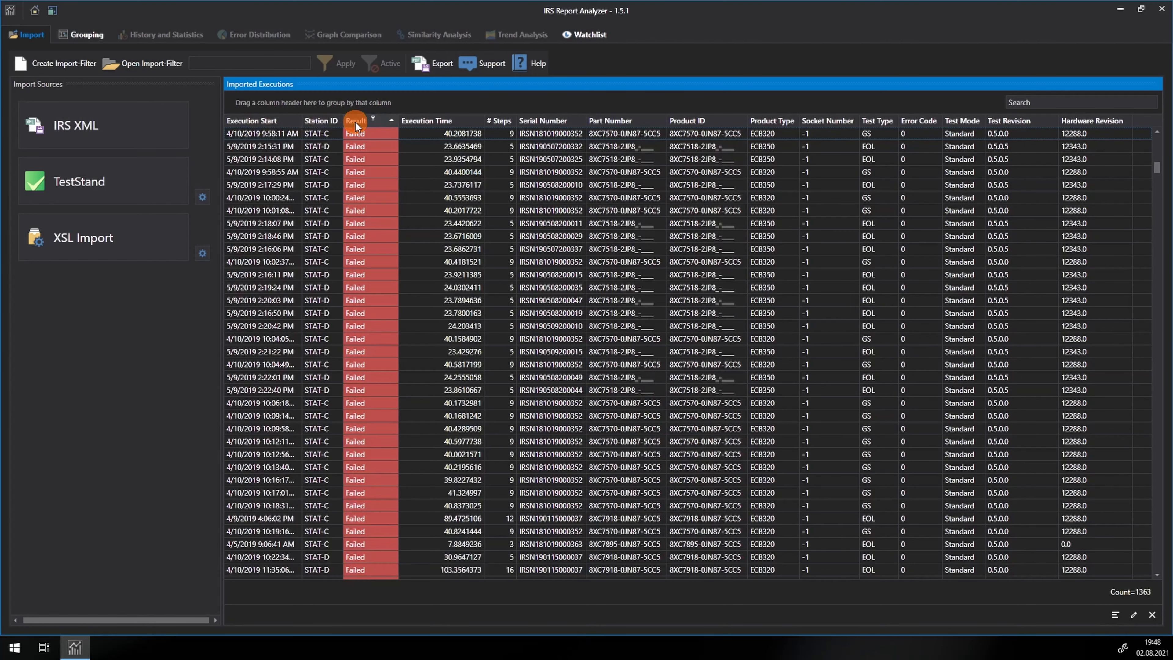
pyautogui.click(355, 122)
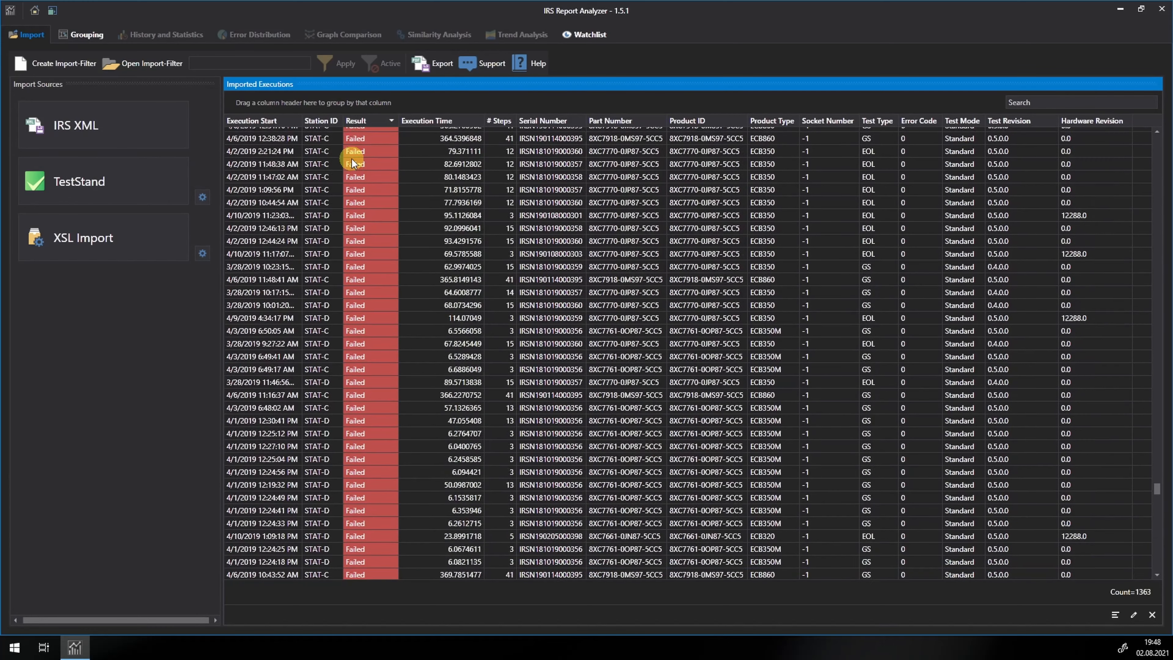
pyautogui.scroll(15, 352, 159)
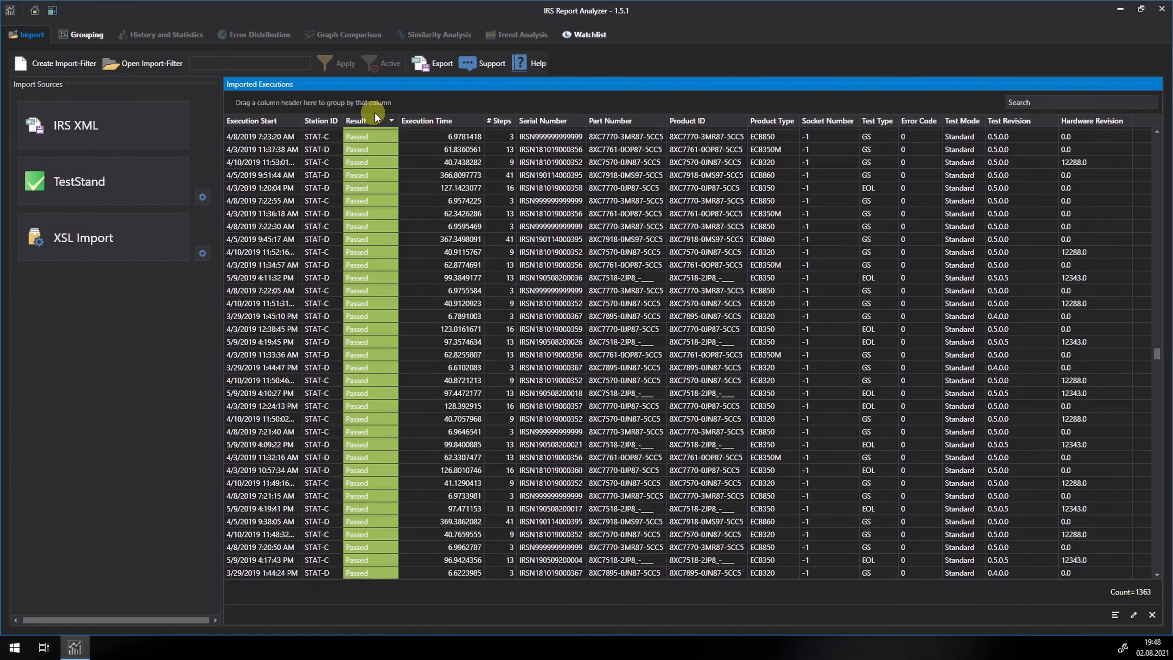
pyautogui.scroll(8, 351, 120)
pyautogui.rightClick(352, 120)
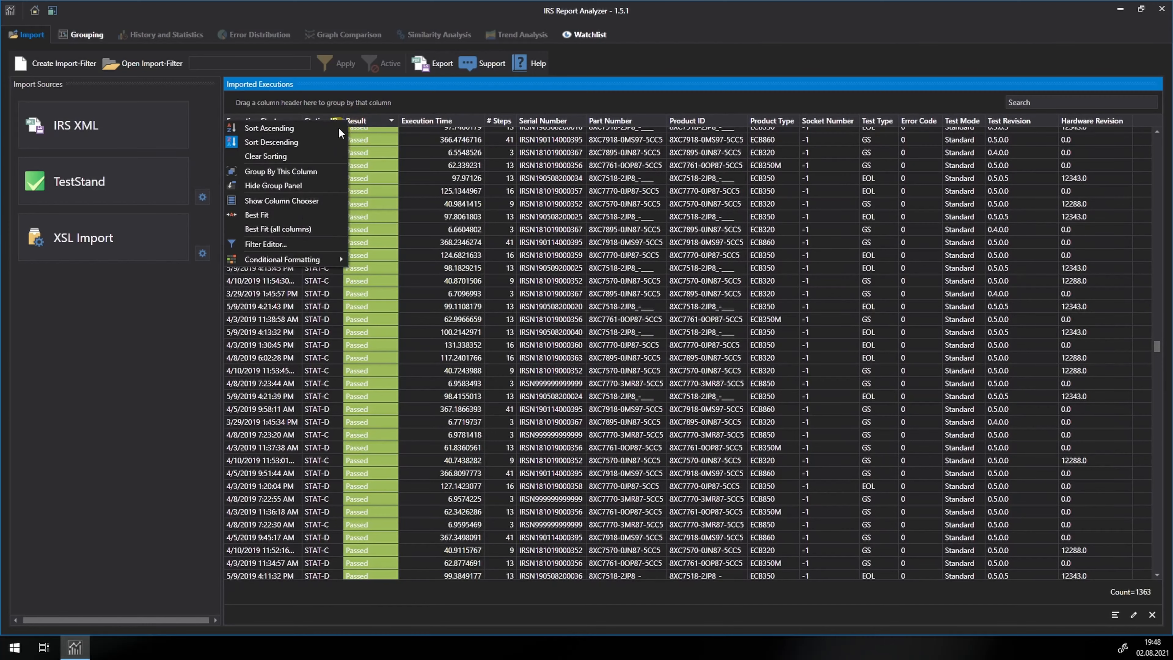
pyautogui.click(303, 155)
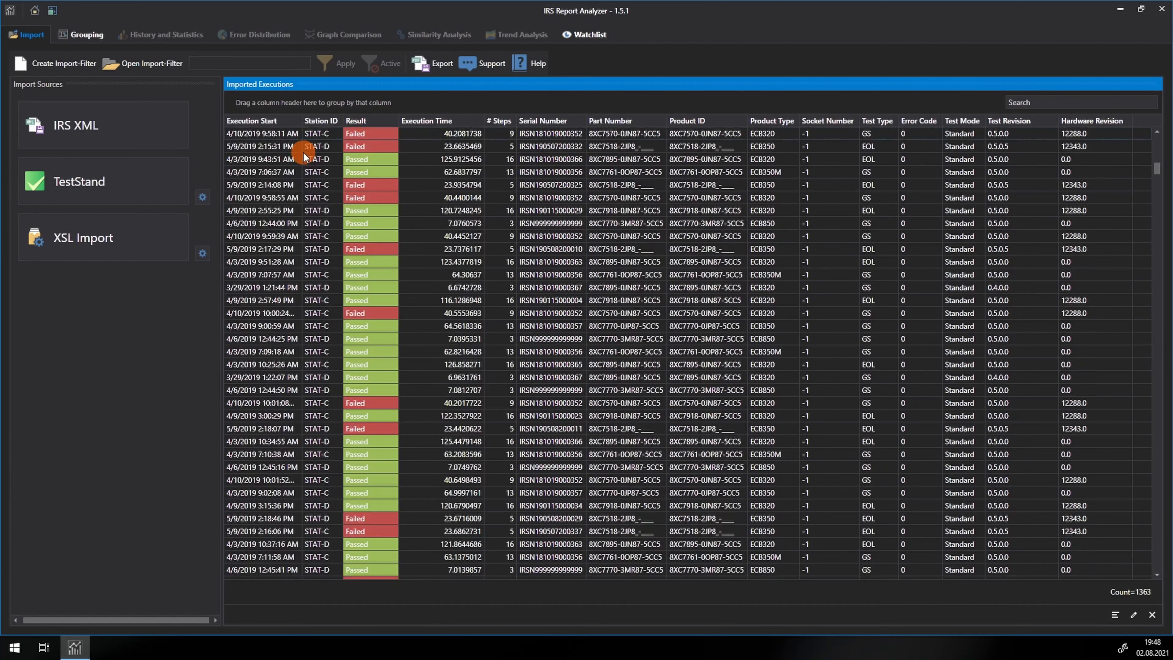
# - Sort the unsorted execution table by Execution Start with the newest entries first
pyautogui.click(260, 122)
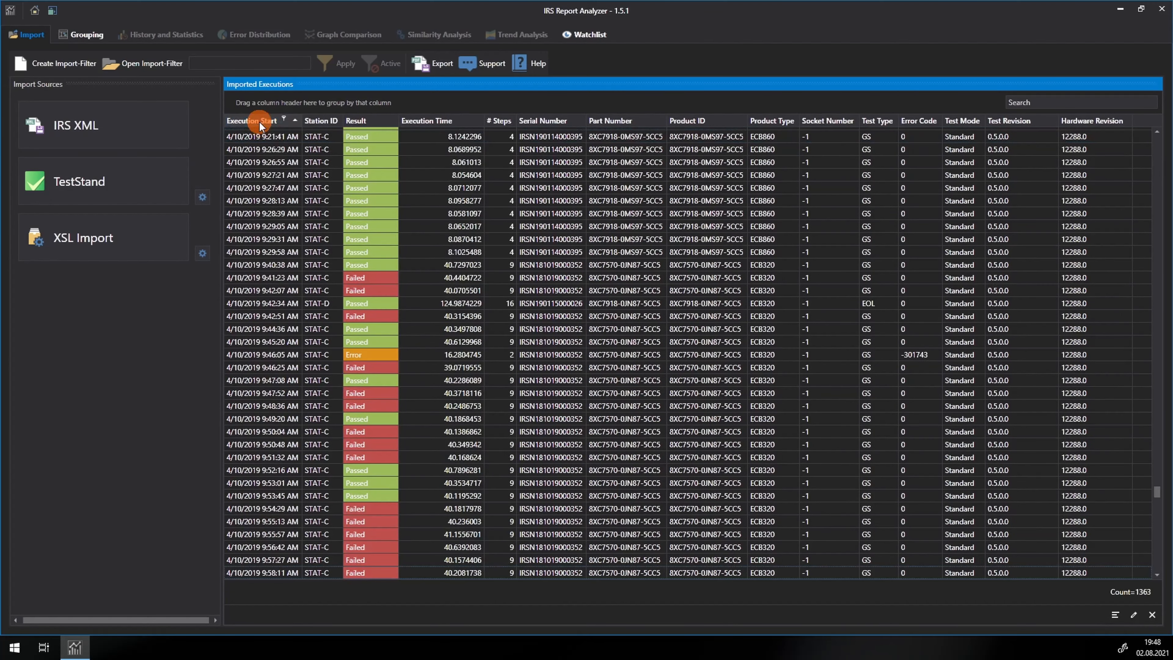
pyautogui.click(260, 122)
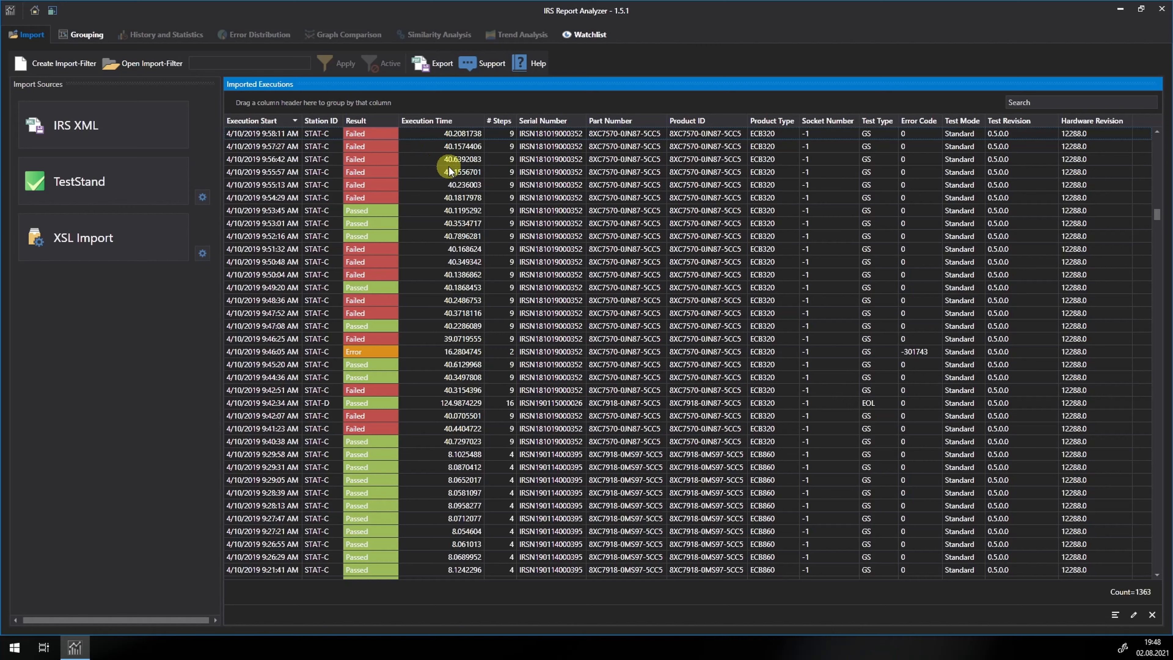
pyautogui.click(260, 123)
# - Using the column chooser, hide and restore the Part Number and Serial Number columns, and move Serial Number ahead of # Steps
pyautogui.rightClick(261, 123)
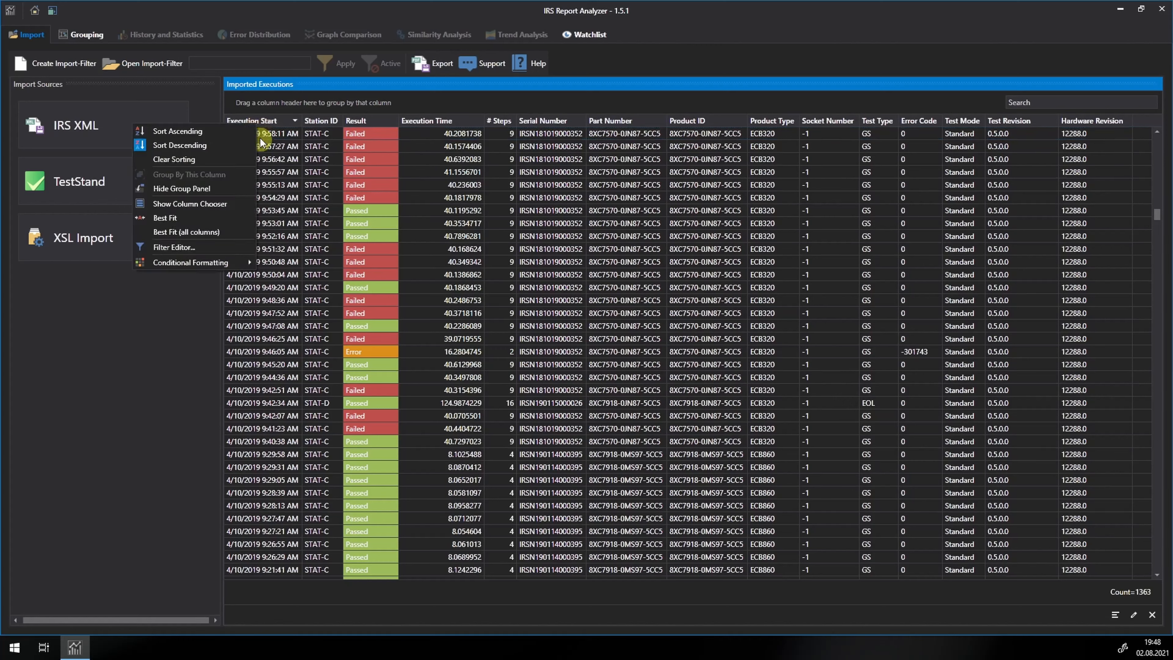
pyautogui.click(204, 205)
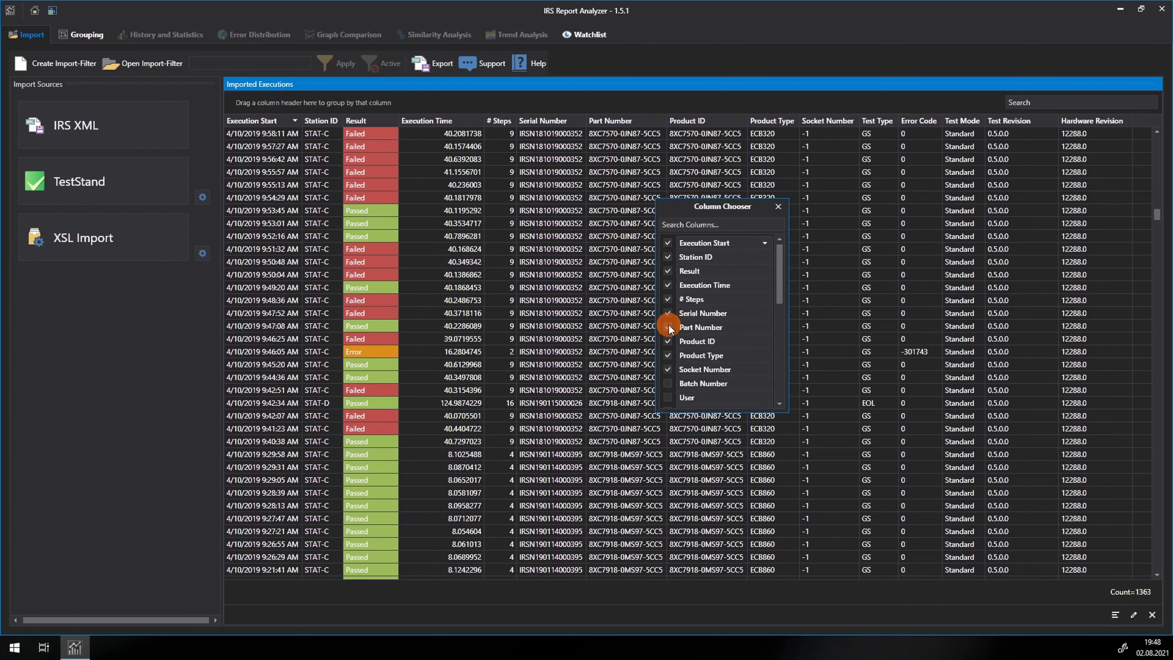
pyautogui.click(668, 326)
pyautogui.click(666, 313)
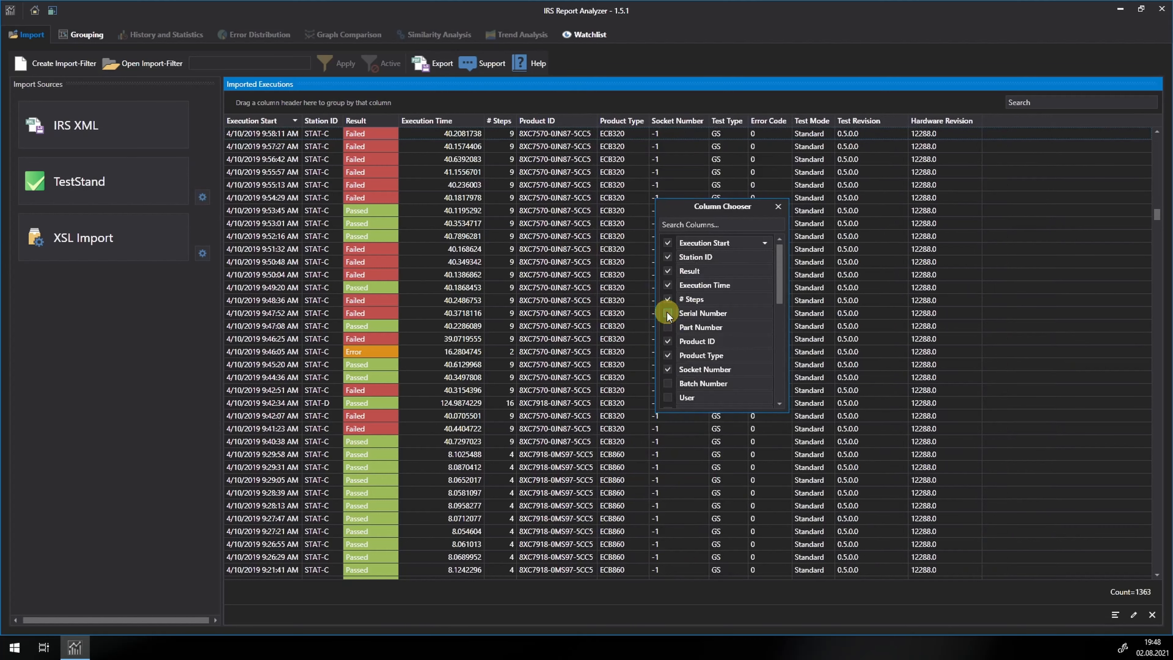
pyautogui.click(667, 313)
pyautogui.click(668, 326)
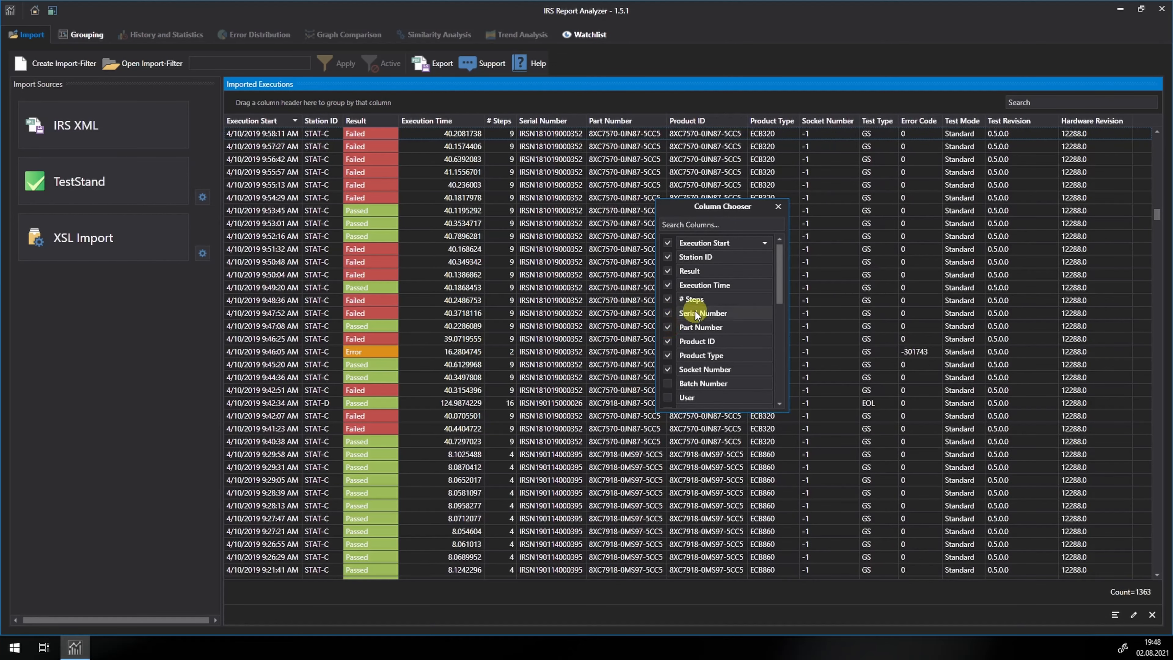
pyautogui.moveTo(694, 312); pyautogui.dragTo(699, 294)
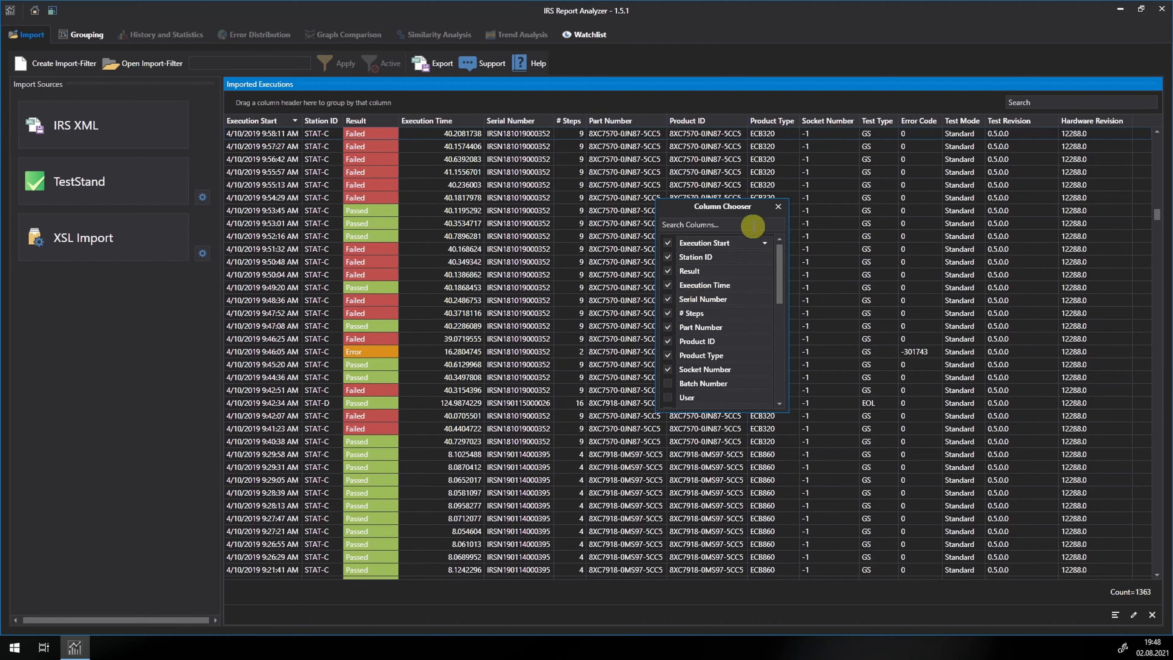
pyautogui.click(778, 207)
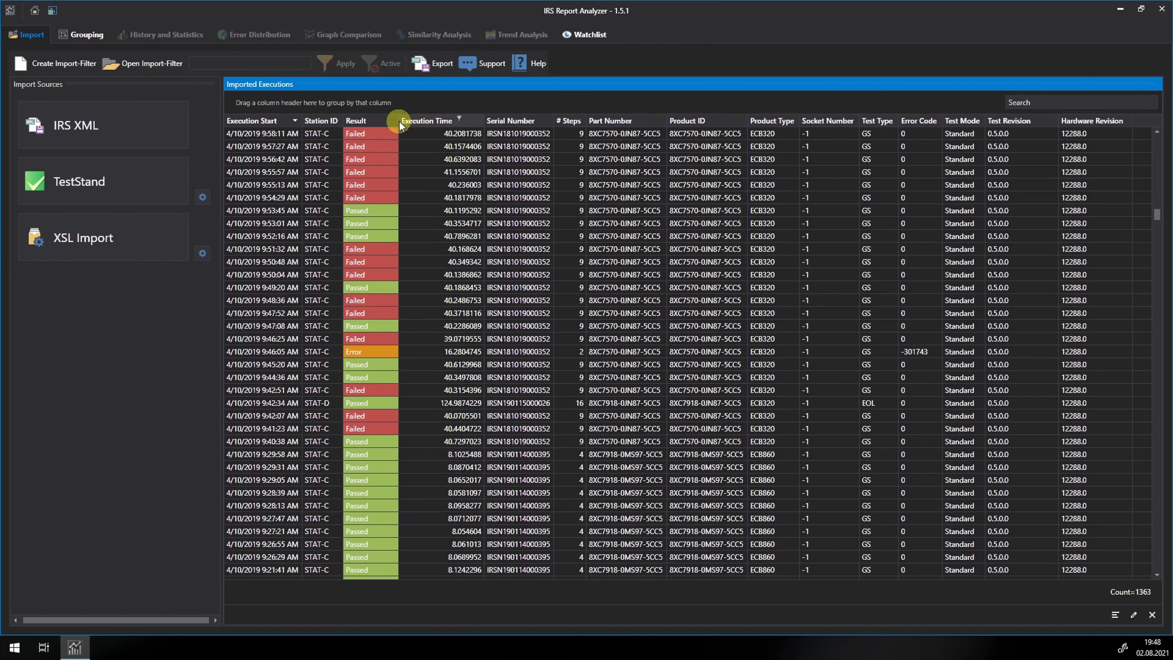
# - Filter the Result column by Error and Terminated, and remove both filter values again
pyautogui.click(373, 120)
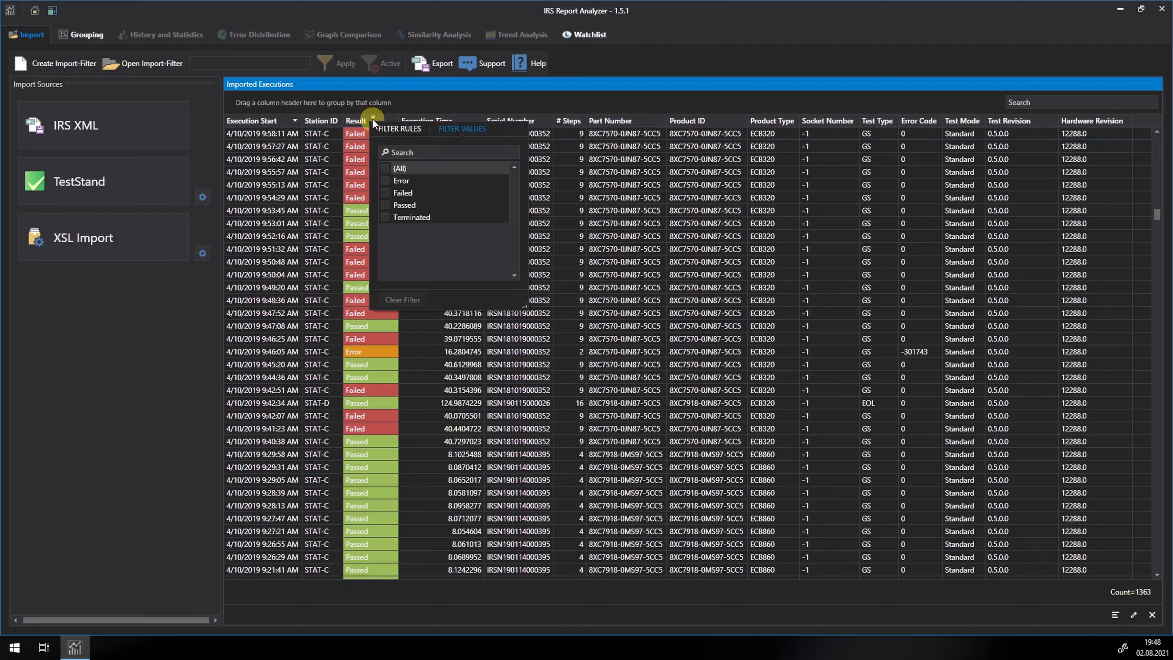
pyautogui.click(385, 180)
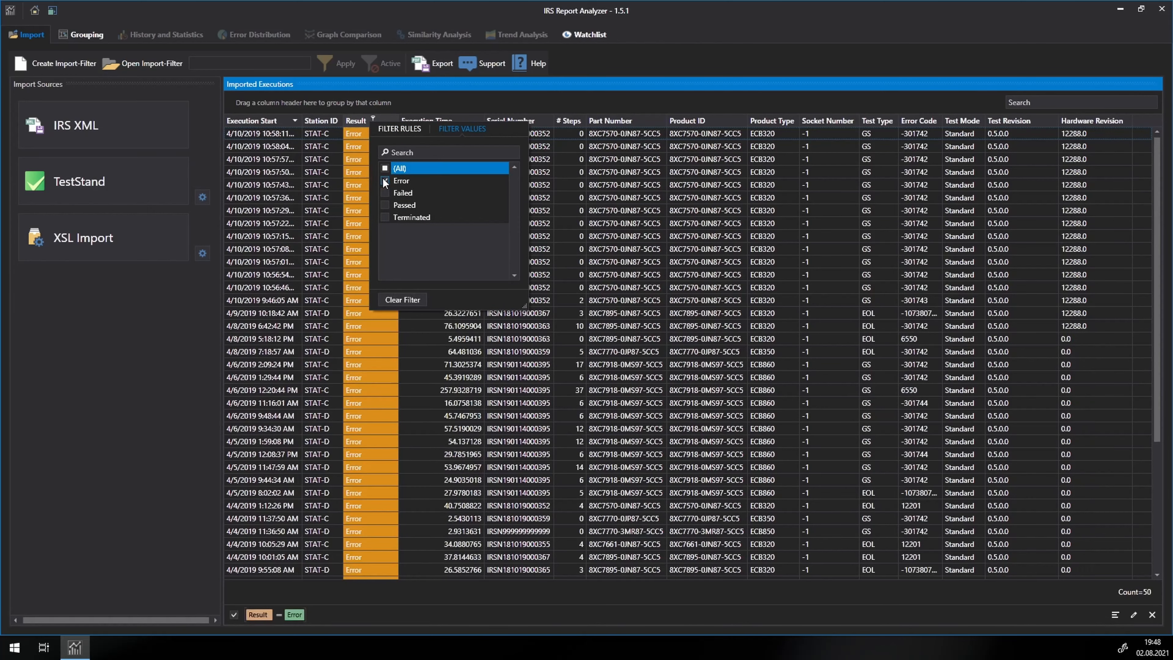
pyautogui.click(385, 217)
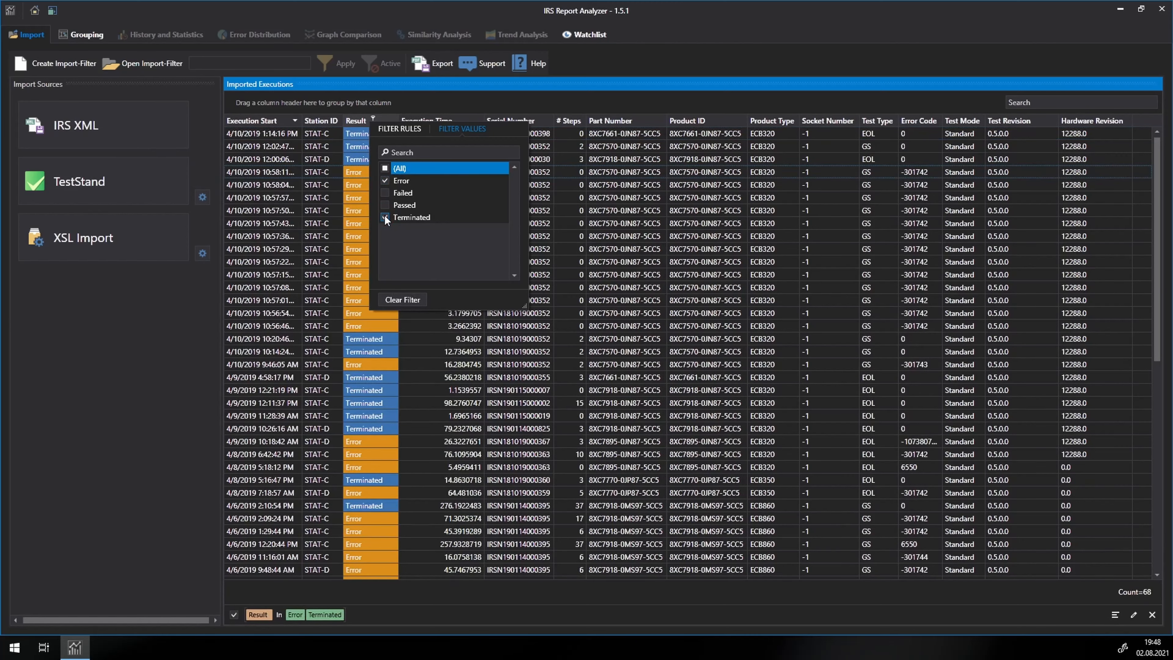
pyautogui.click(385, 218)
pyautogui.click(385, 181)
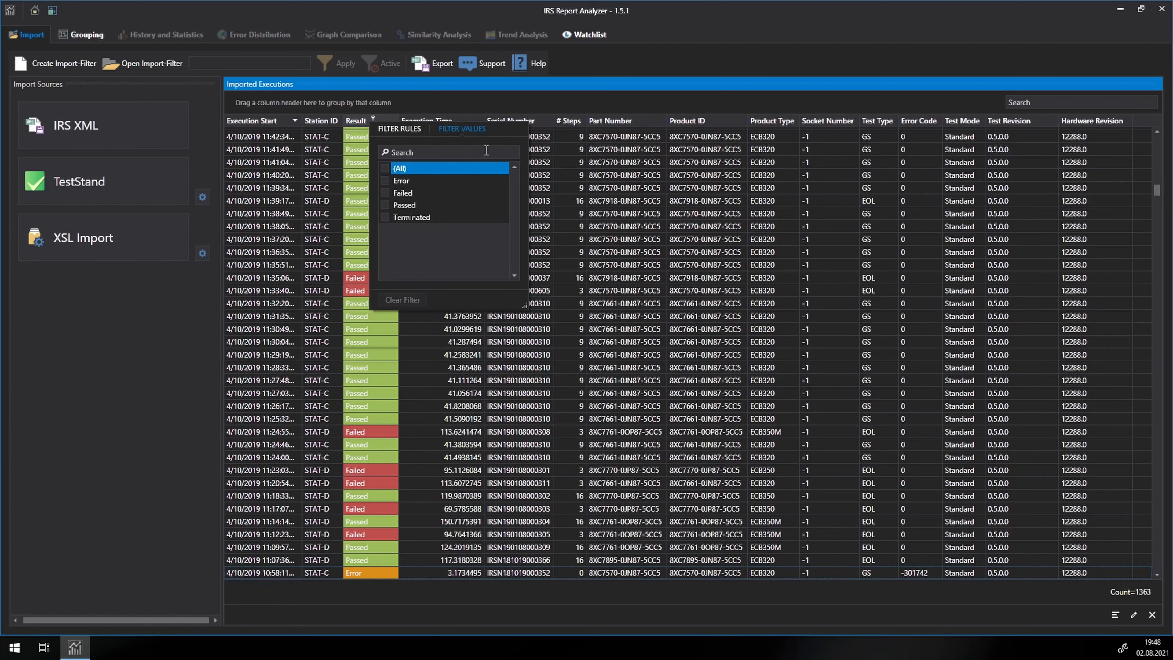
pyautogui.click(547, 163)
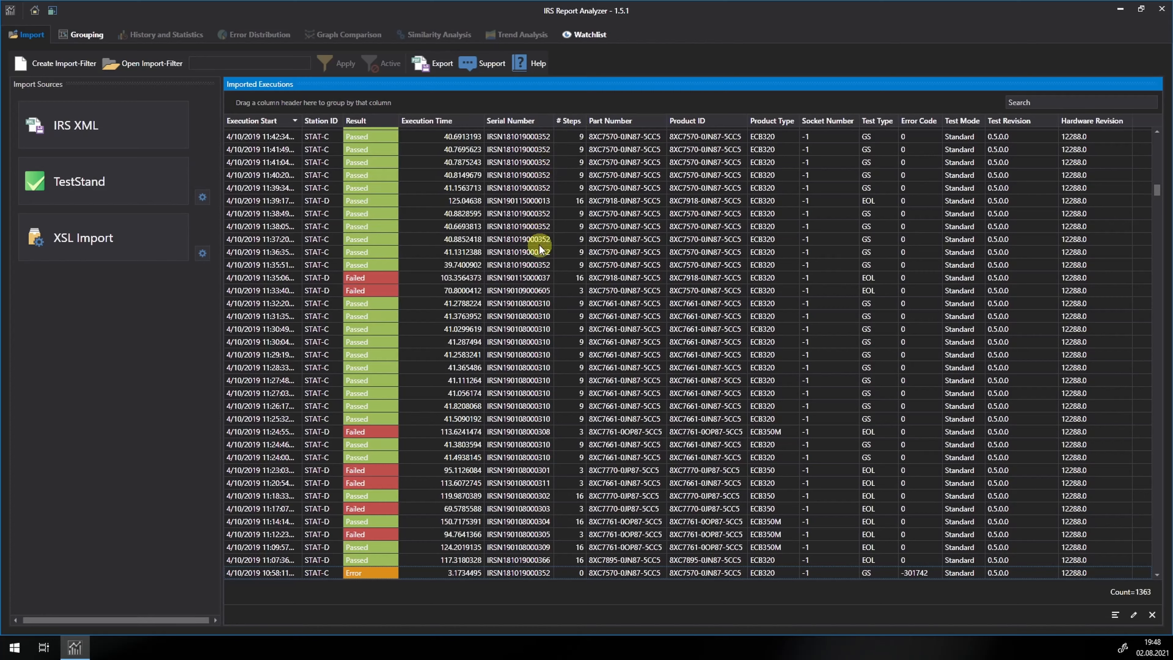
# - Filter the executions with an Execution Time rule of "Is less than" 10
pyautogui.click(458, 118)
pyautogui.click(480, 130)
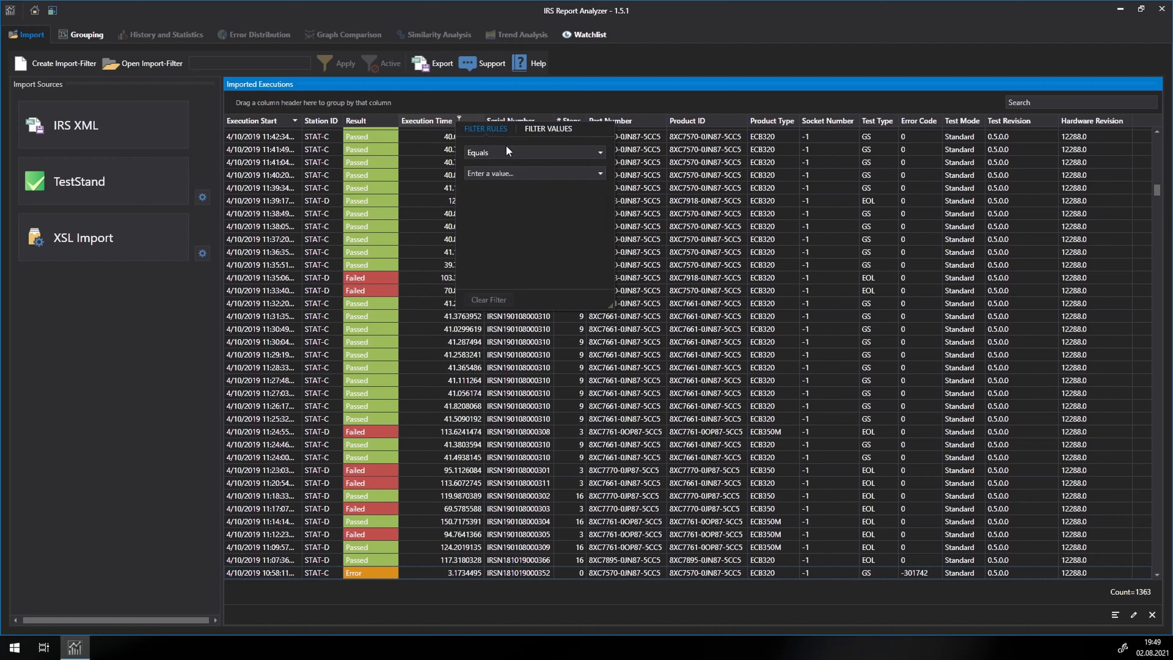
pyautogui.click(568, 152)
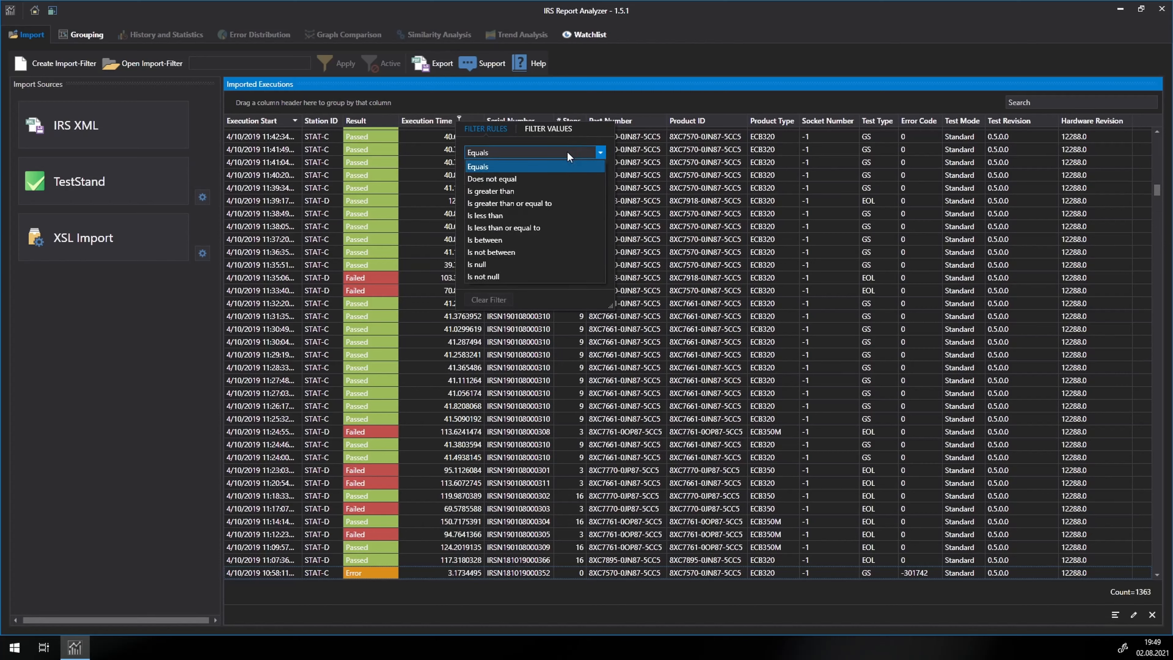
pyautogui.click(503, 216)
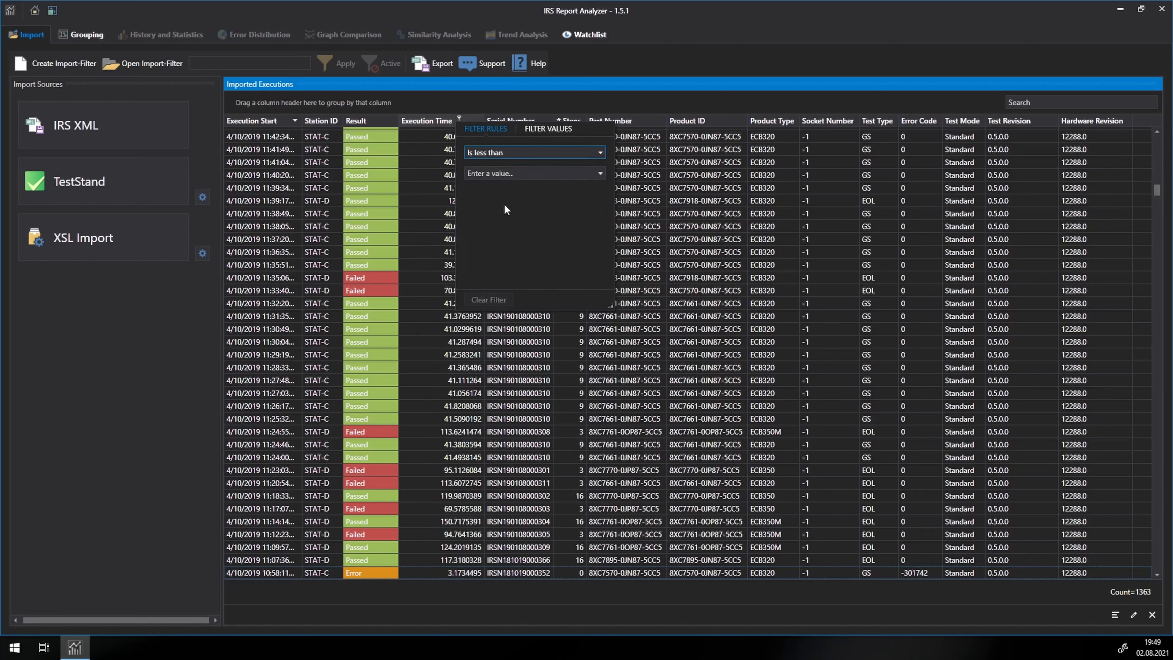
pyautogui.click(502, 176)
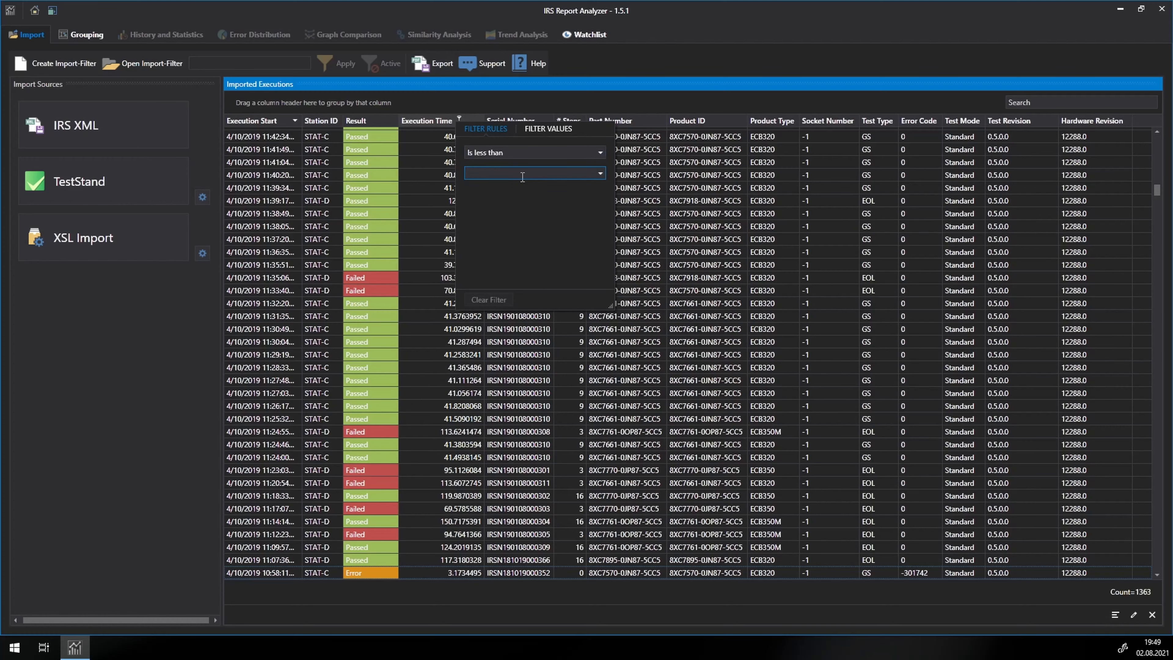
pyautogui.write('10')
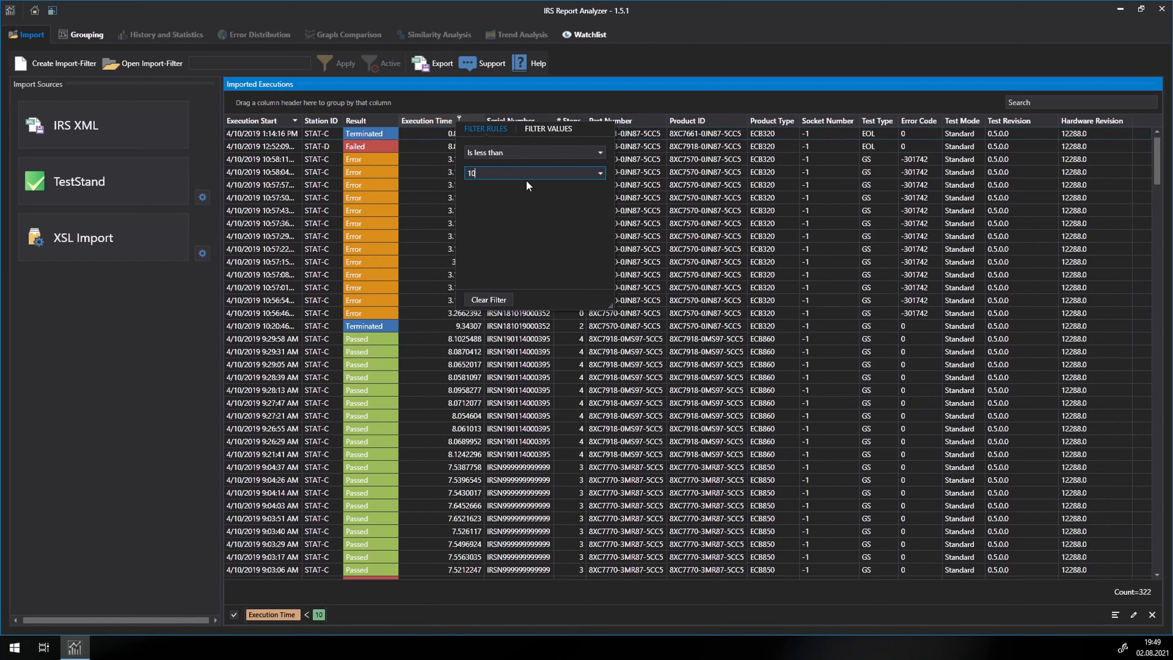
pyautogui.click(420, 229)
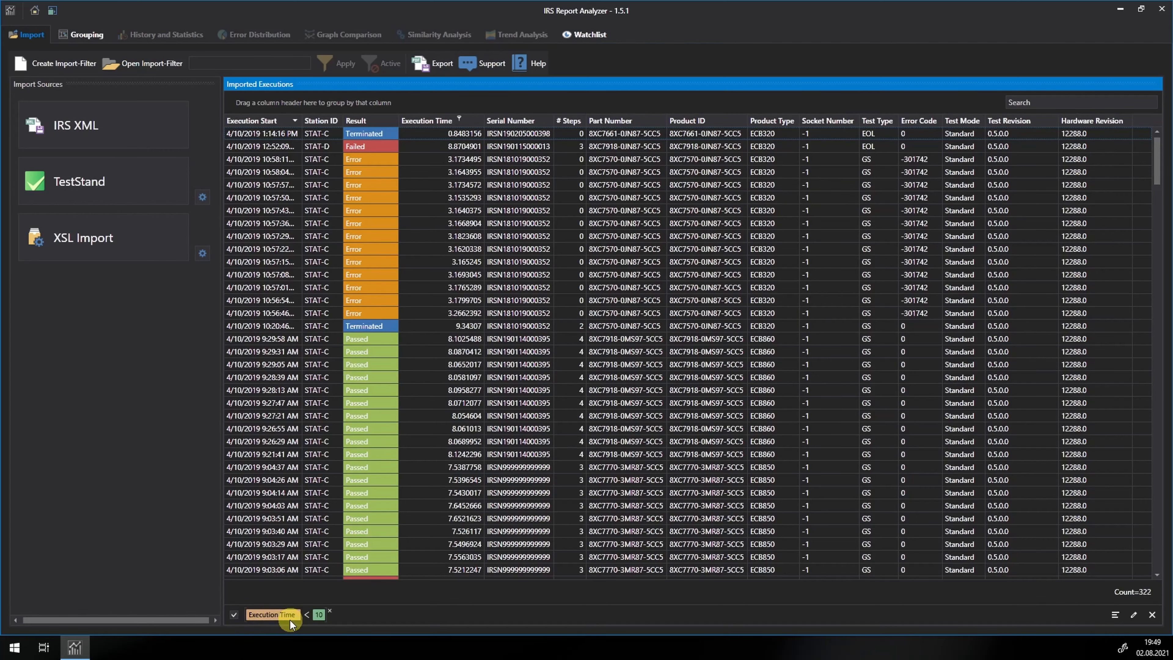
# - Select all executions matching the Execution Time filter below 10 and delete them from the table
pyautogui.click(444, 379)
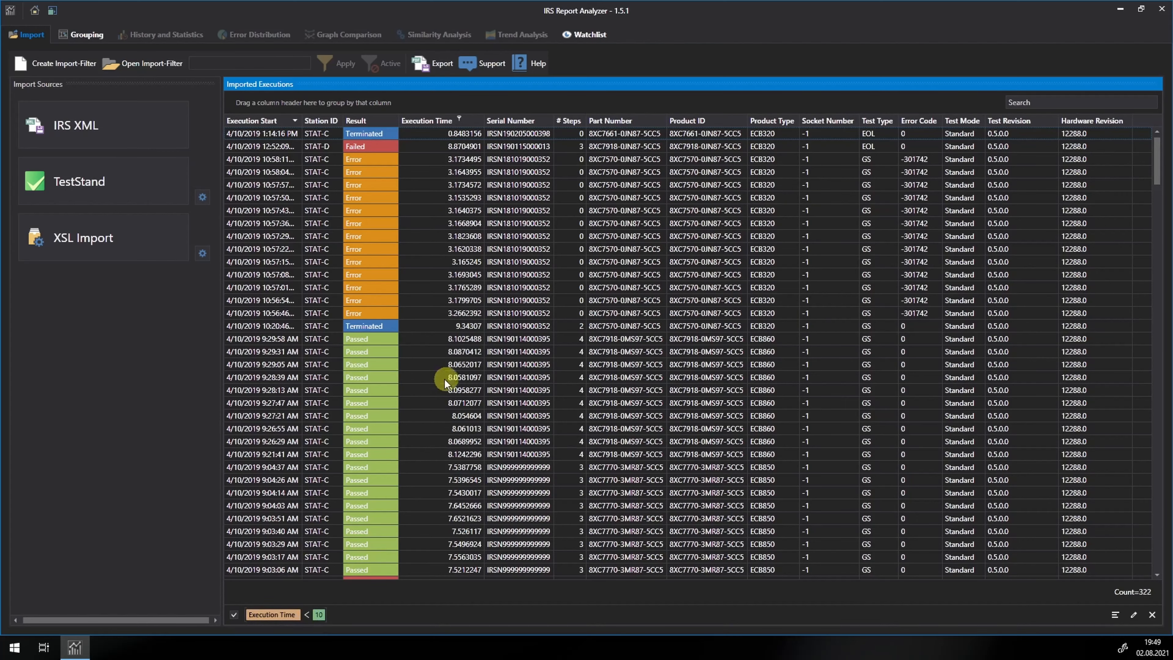
pyautogui.click(431, 350)
pyautogui.hotkey('ctrl', 'a')
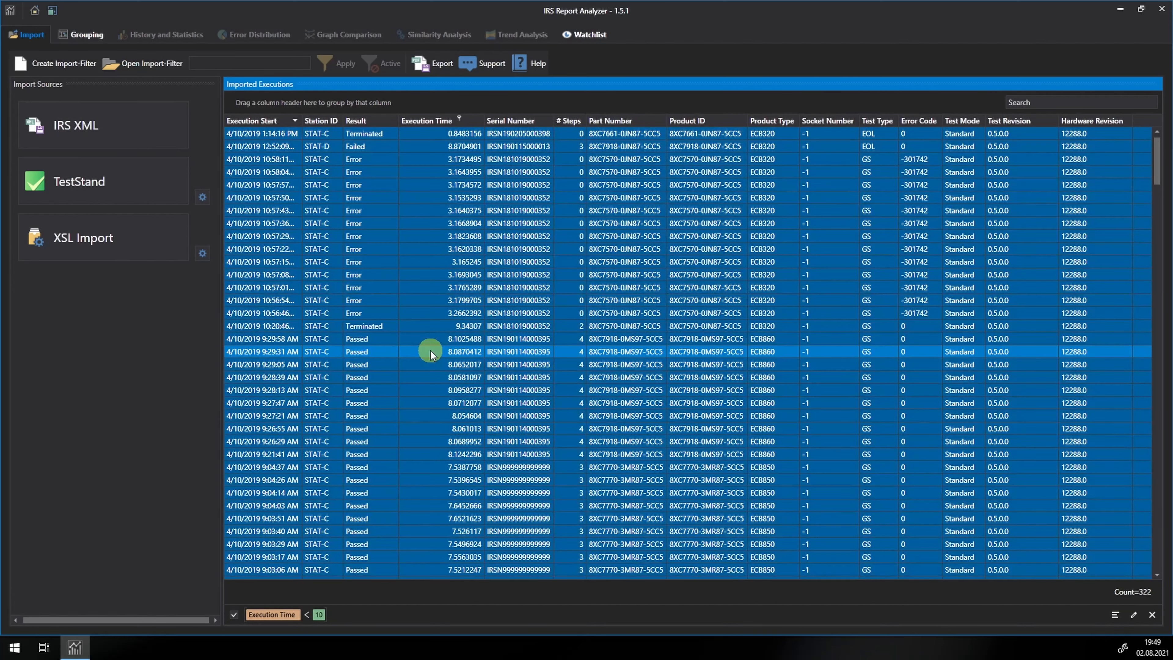
pyautogui.press('Delete')
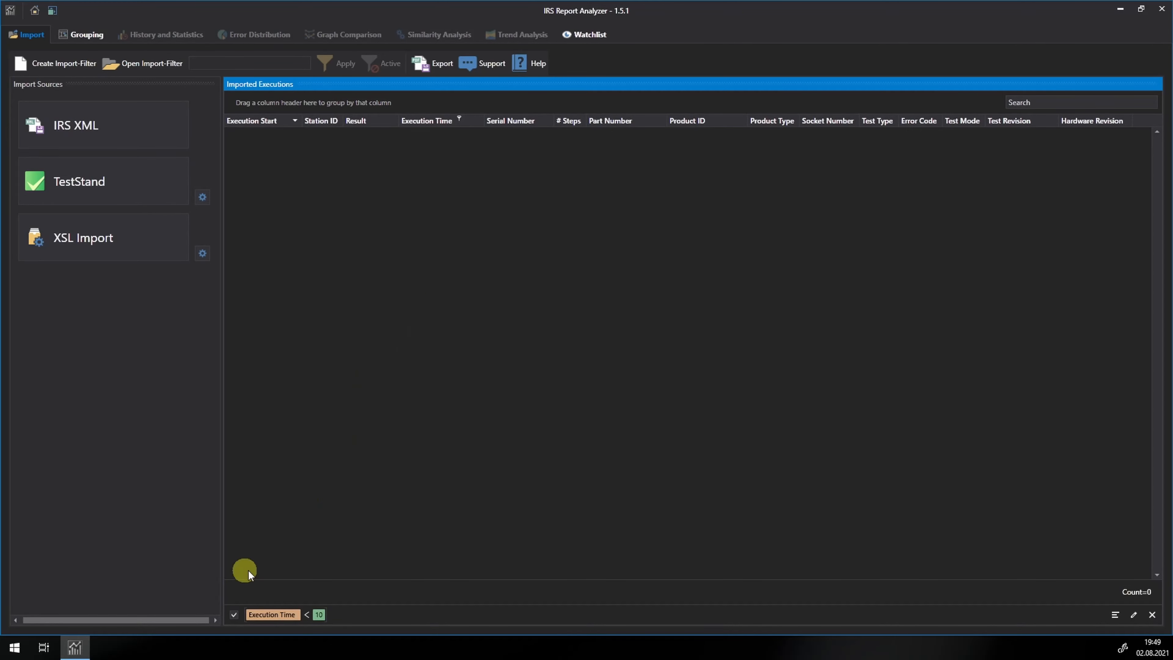
# - Switch the Execution Time filter off and on again, and clear it from the table
pyautogui.click(234, 614)
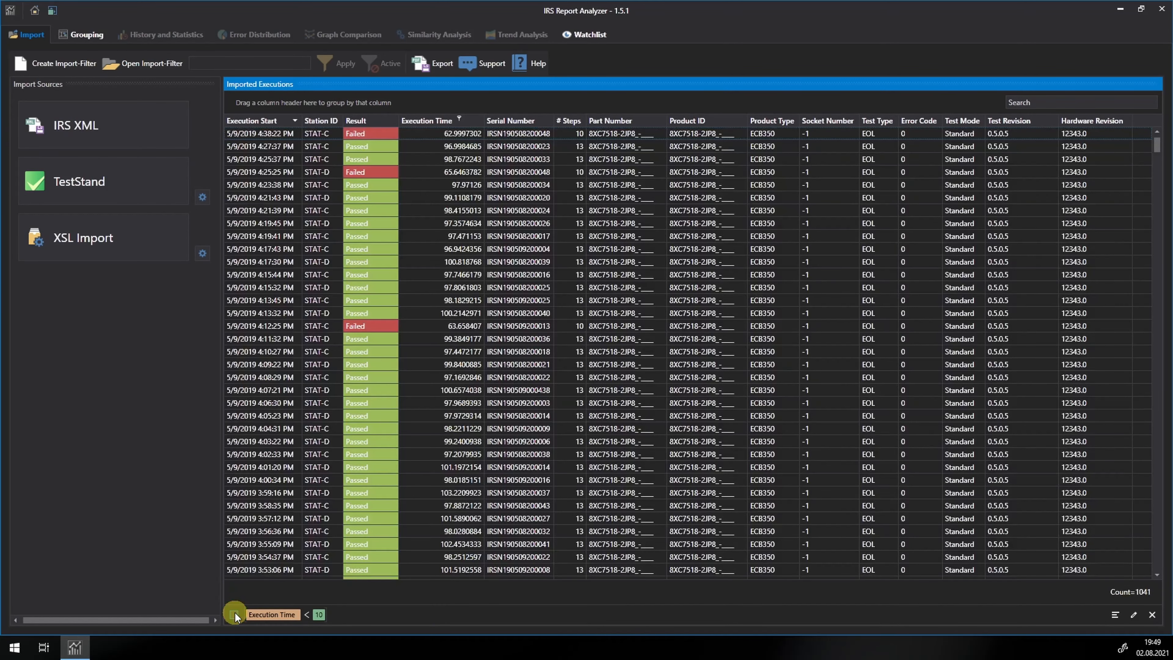
pyautogui.click(234, 614)
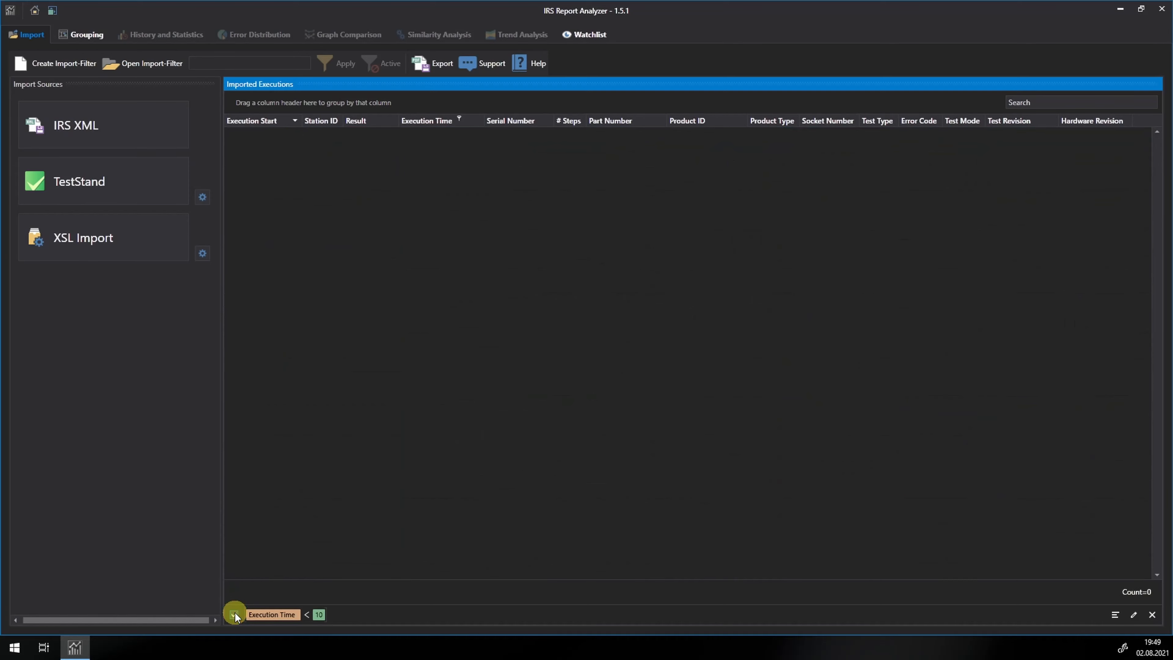
pyautogui.click(1152, 615)
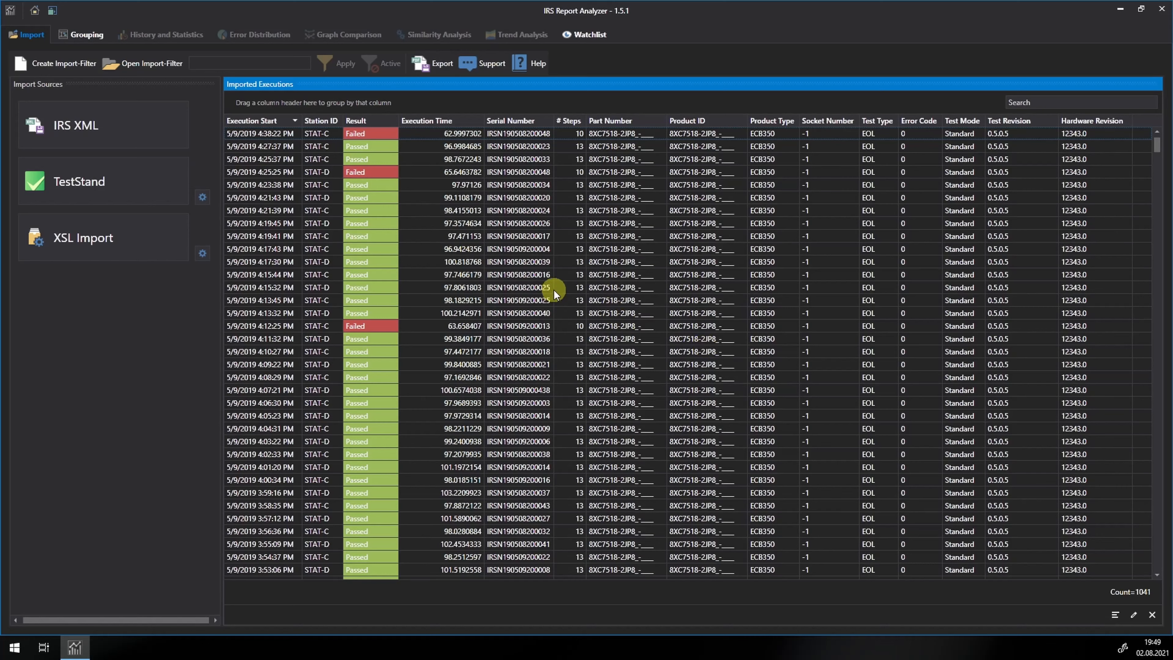
# - Search the executions for "190 13" and clear the search text again
pyautogui.click(1023, 103)
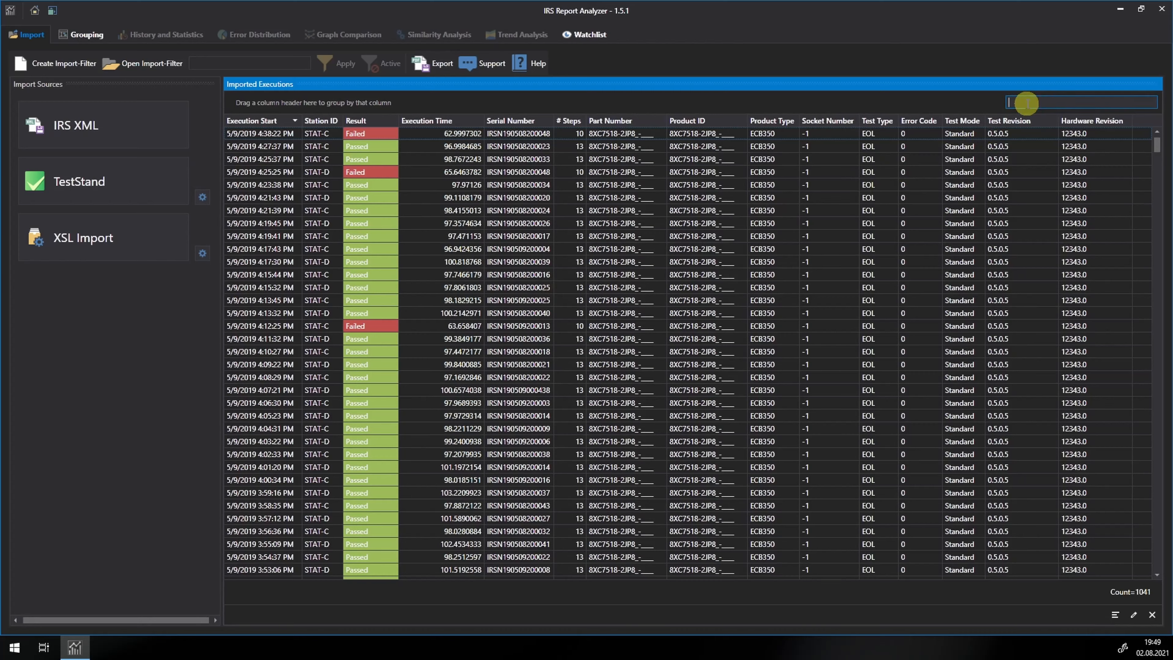
pyautogui.write('190')
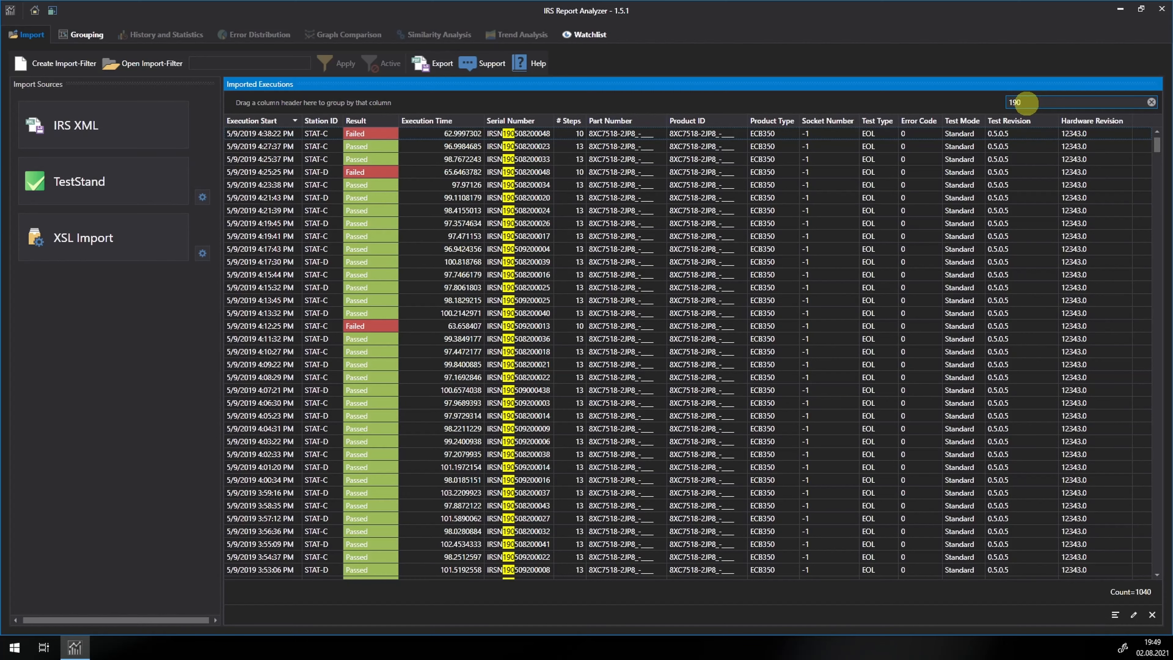
pyautogui.write(' 13')
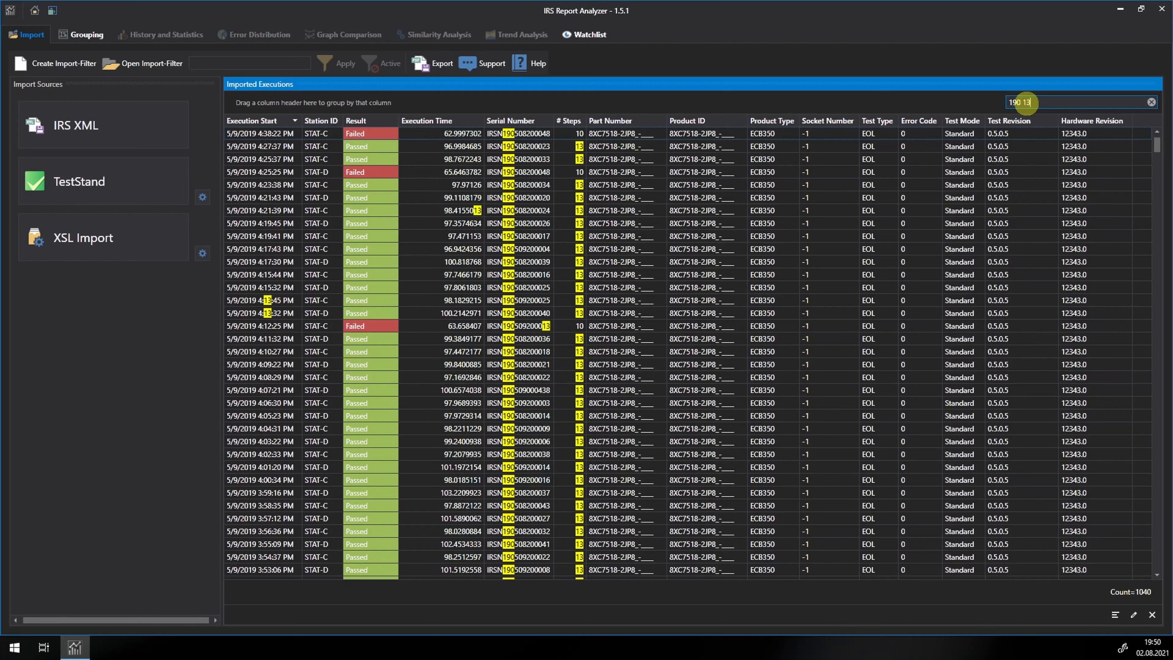
pyautogui.click(1152, 103)
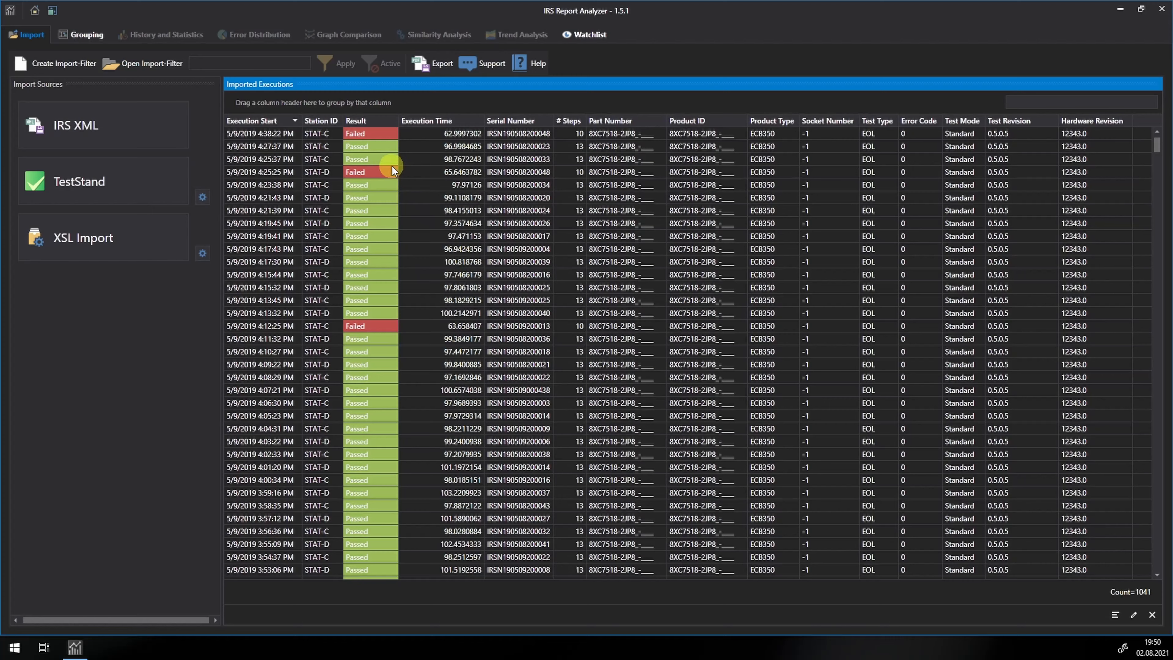
# - View the test execution report of the failed execution started 5/9/2019 4:25:25 PM, including its step results, and close it
pyautogui.click(387, 172)
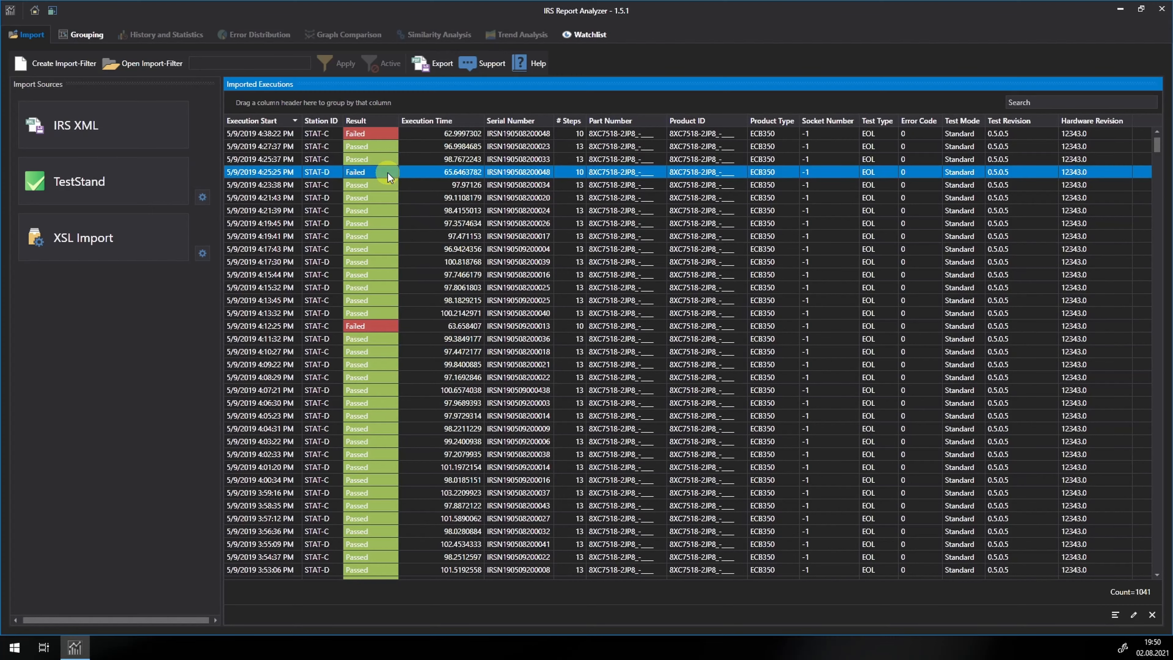
pyautogui.doubleClick(387, 172)
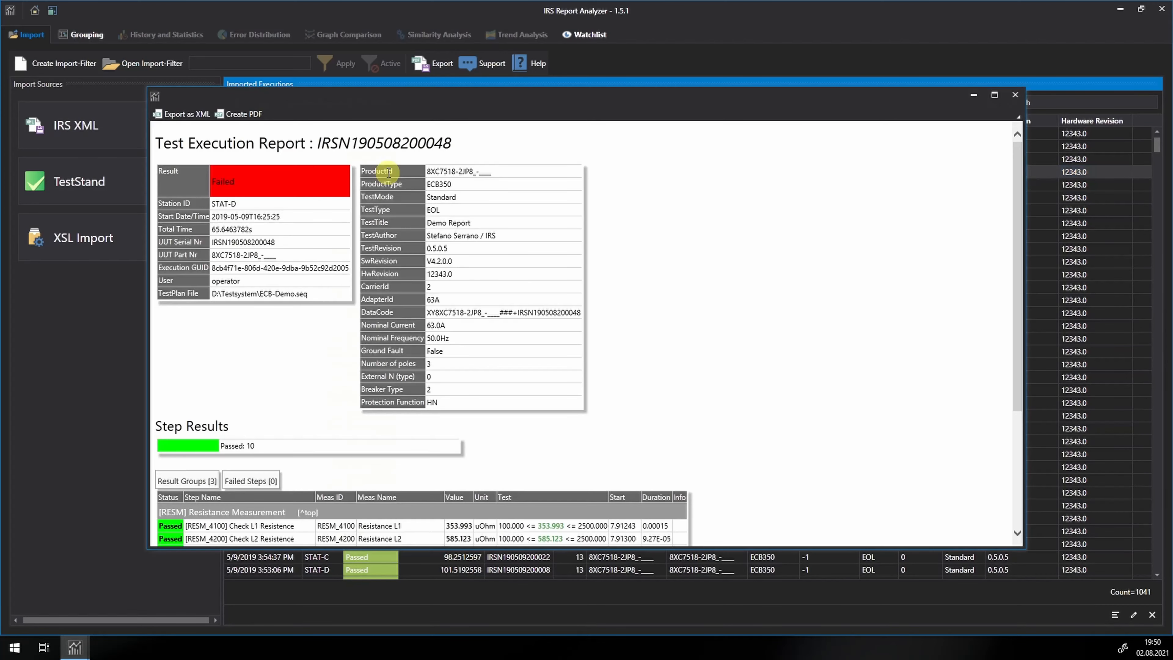
pyautogui.scroll(-4, 559, 327)
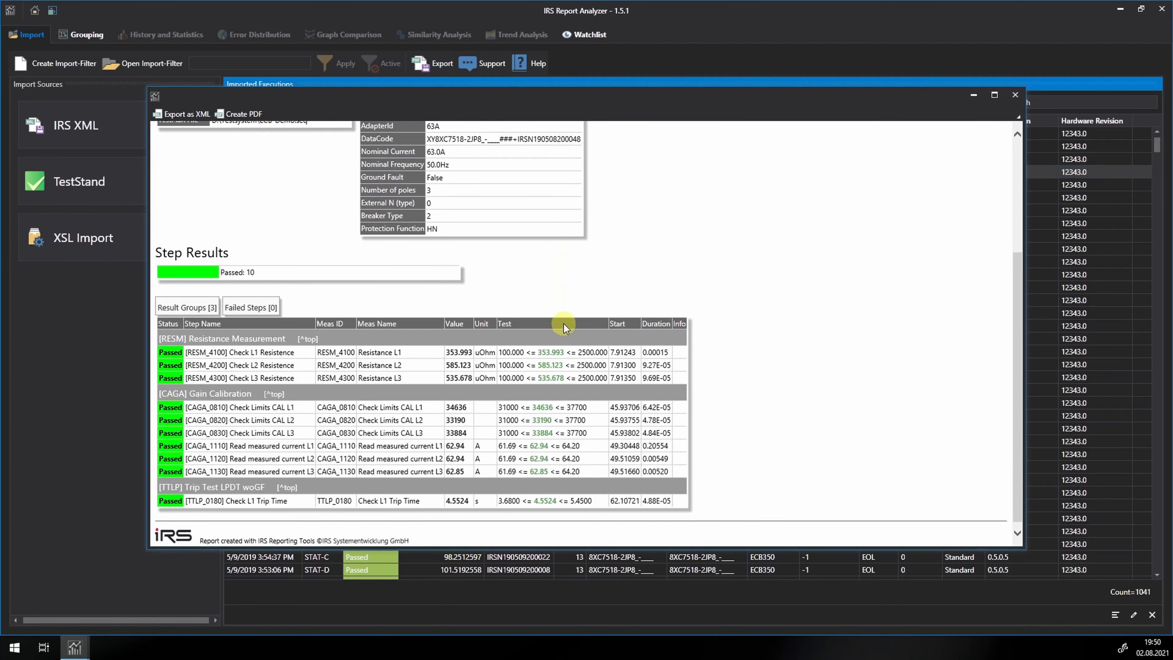
pyautogui.scroll(4, 564, 327)
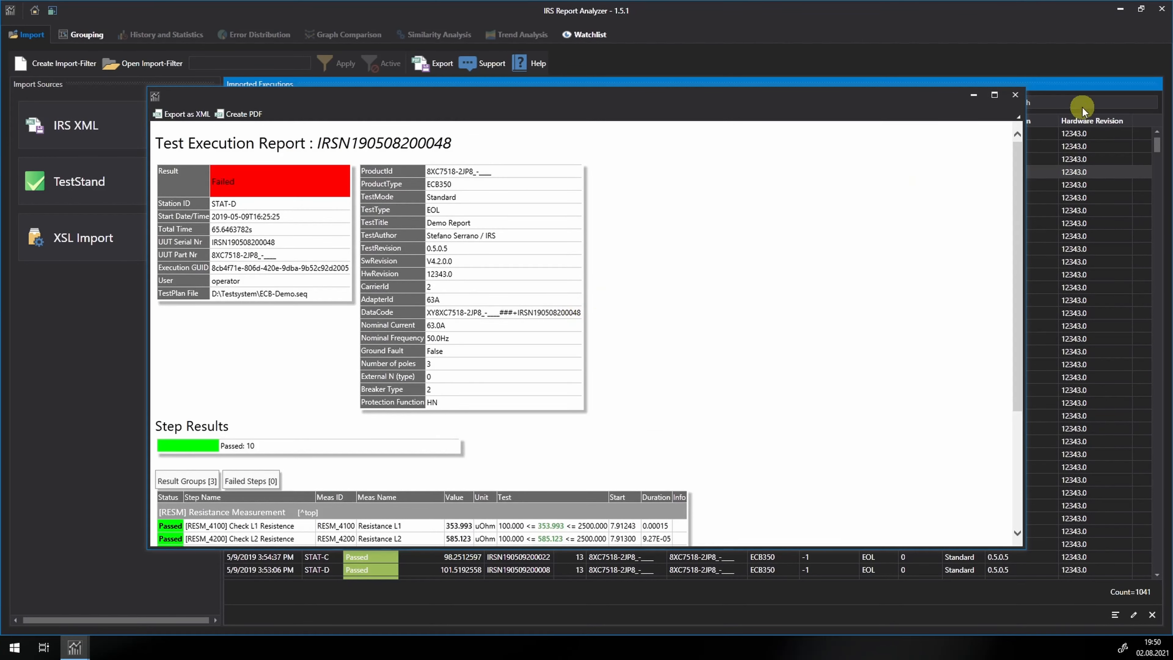
pyautogui.click(1015, 94)
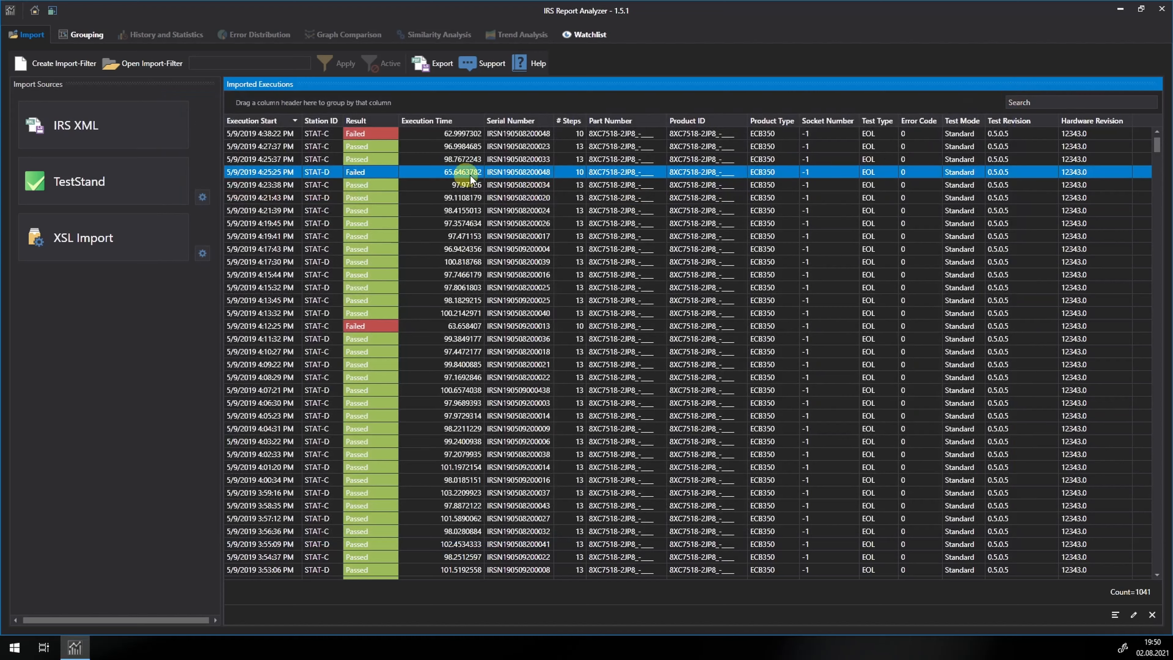
# - Examine the report and step results of the passed execution started 5/9/2019 4:23:38 PM, and close the report
pyautogui.click(390, 187)
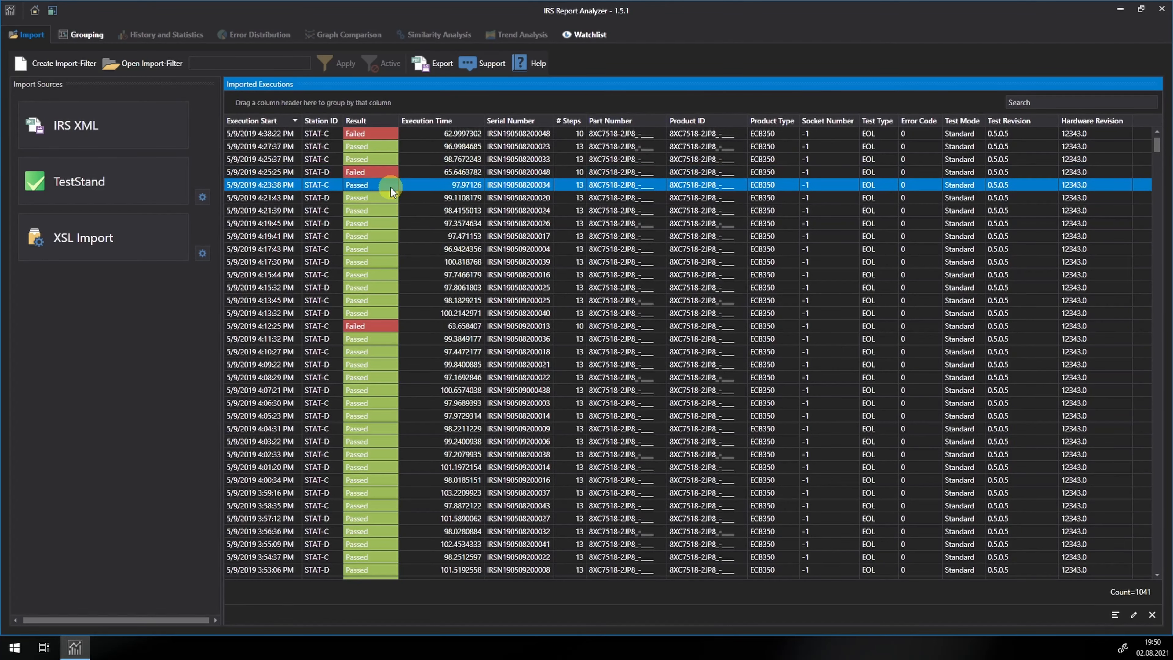
pyautogui.doubleClick(402, 188)
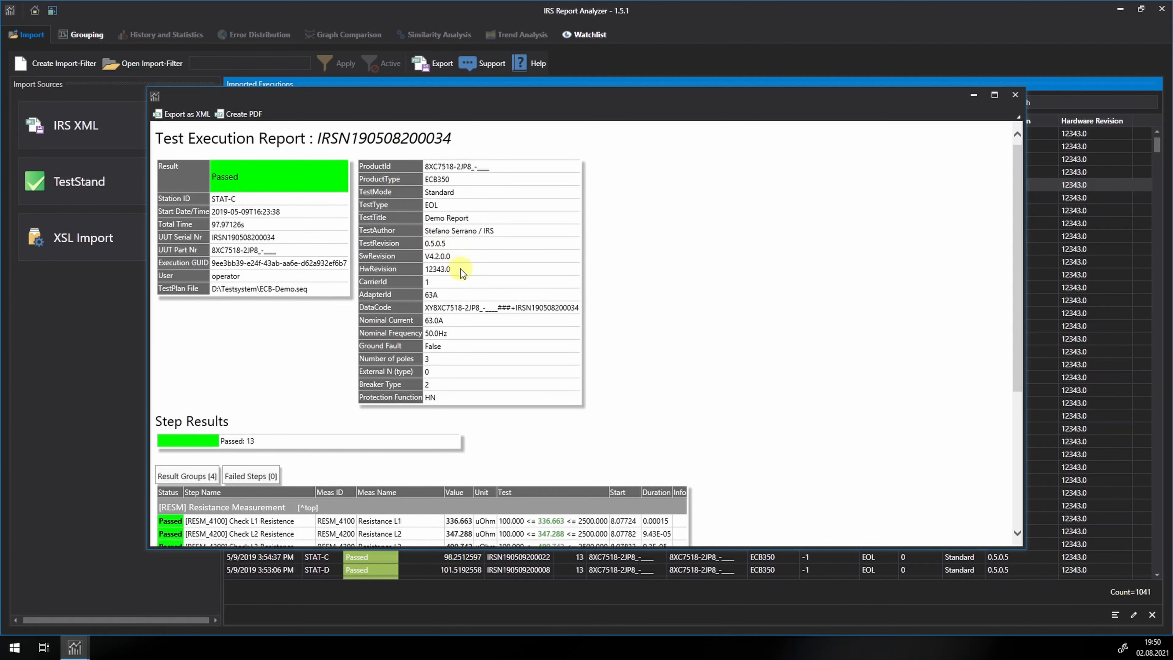
pyautogui.scroll(-3, 460, 269)
pyautogui.scroll(-2, 460, 268)
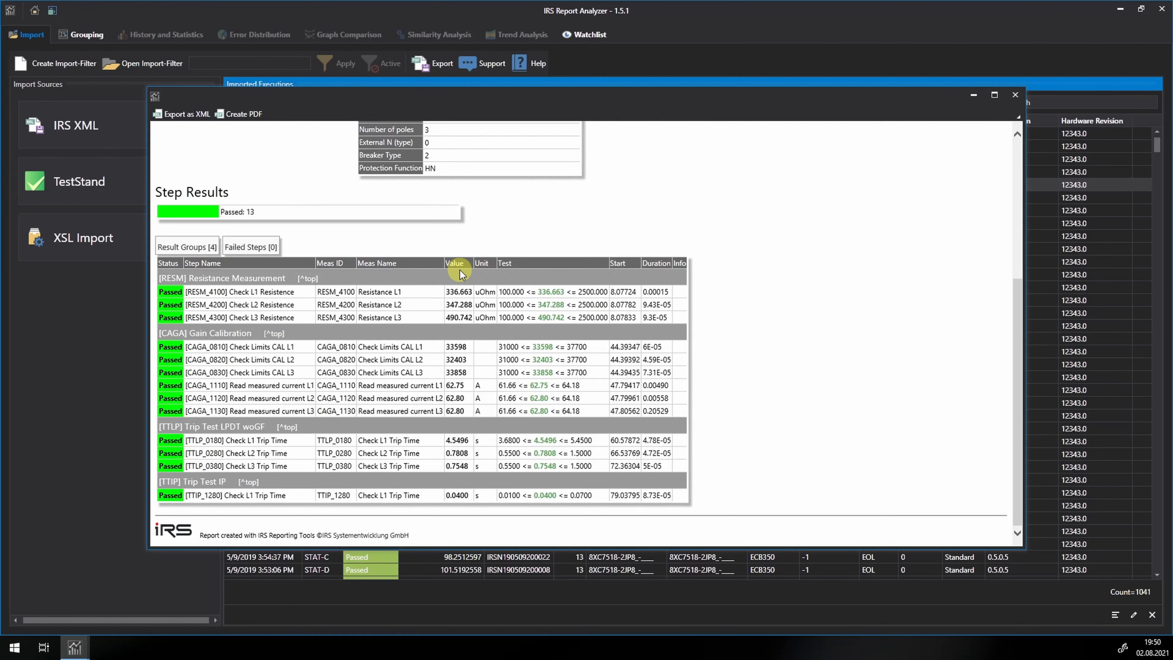
pyautogui.scroll(5, 460, 273)
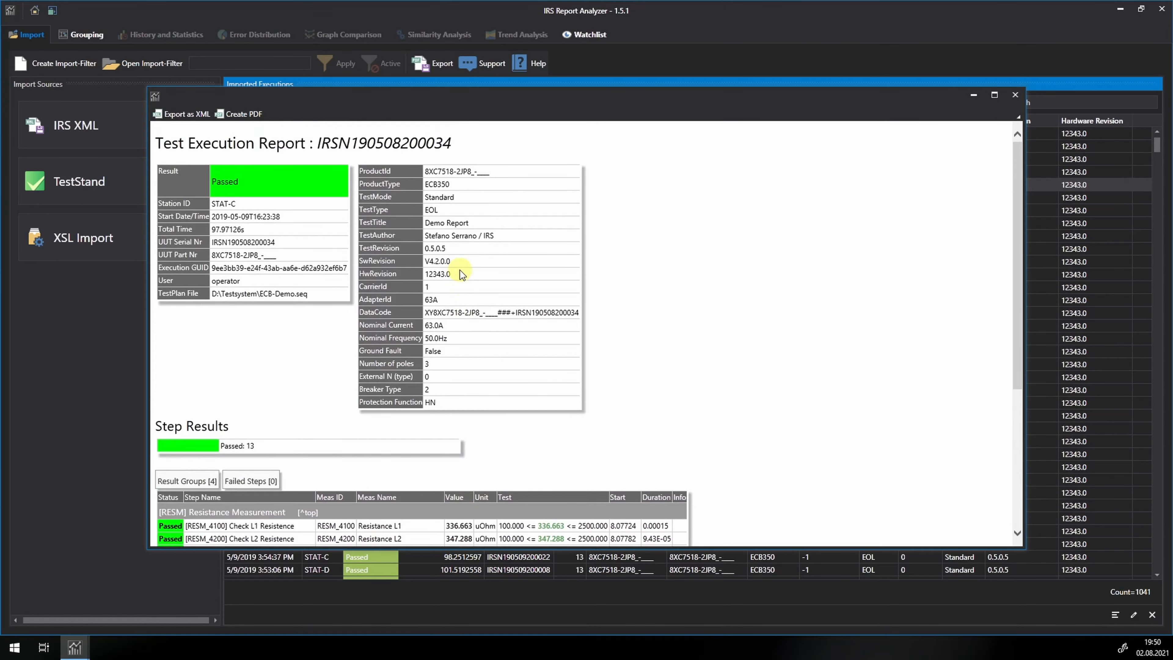
pyautogui.scroll(-5, 667, 300)
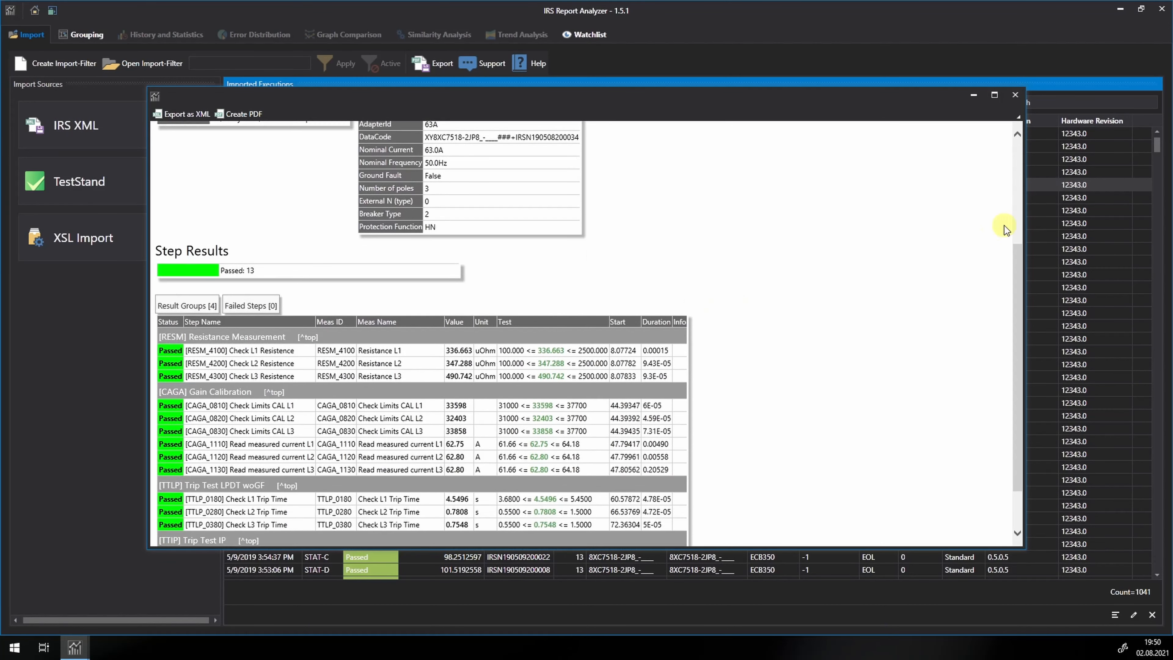
pyautogui.click(1016, 96)
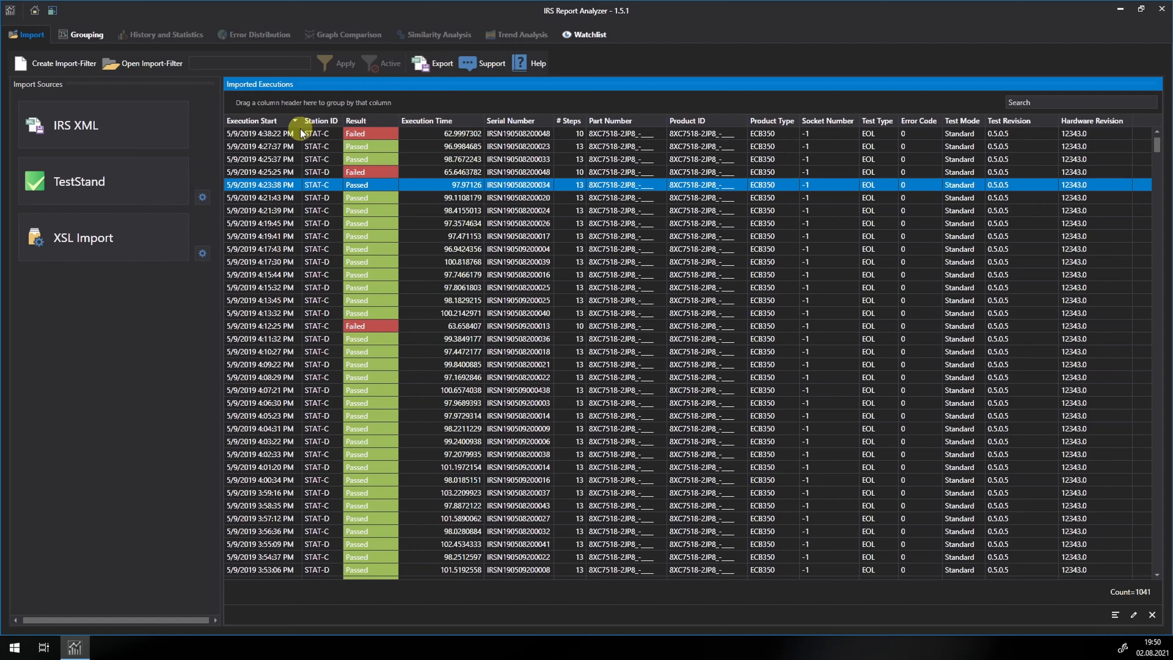
# - Preview a printable report of the seven newest executions with Show 'Failed' steps and Show Group Headers set to False
pyautogui.click(255, 134)
pyautogui.keyDown('shift'); pyautogui.click(252, 209); pyautogui.keyUp('shift')
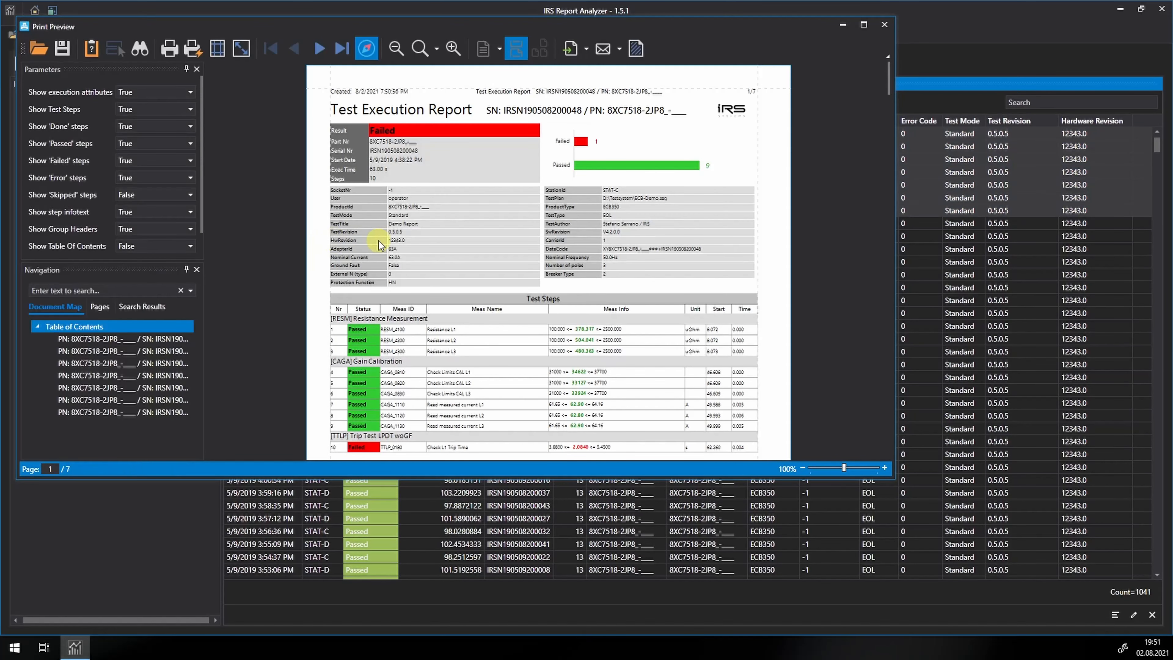
pyautogui.click(190, 161)
pyautogui.click(157, 187)
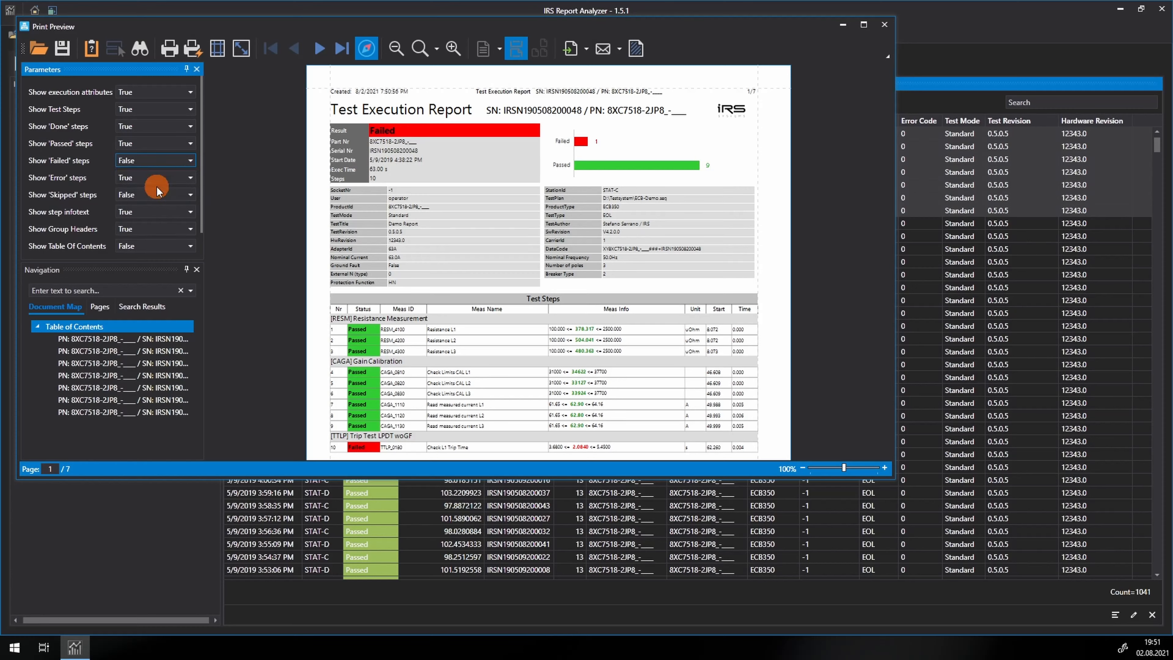
pyautogui.click(157, 229)
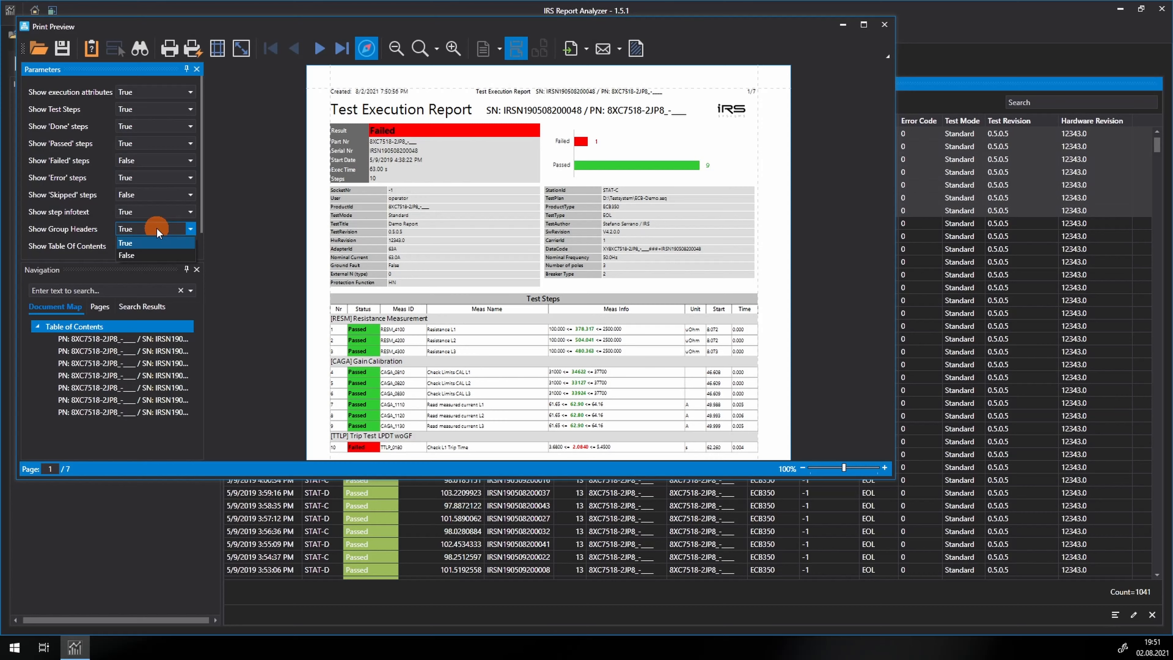
pyautogui.click(155, 255)
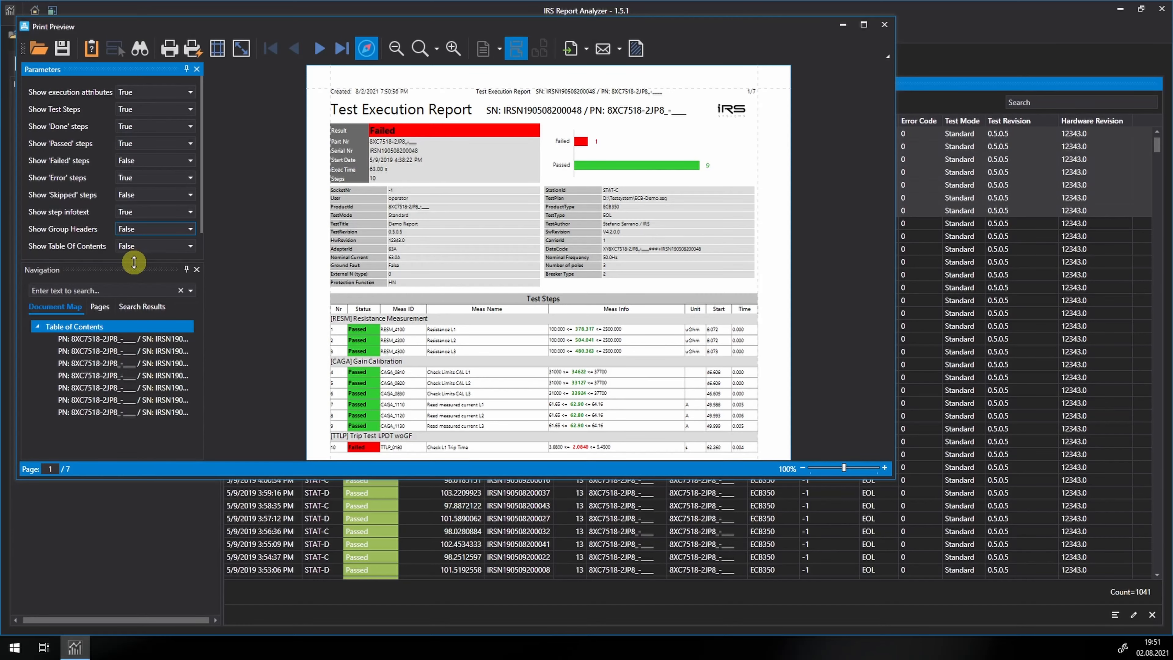
pyautogui.moveTo(132, 262); pyautogui.dragTo(133, 306)
pyautogui.click(173, 268)
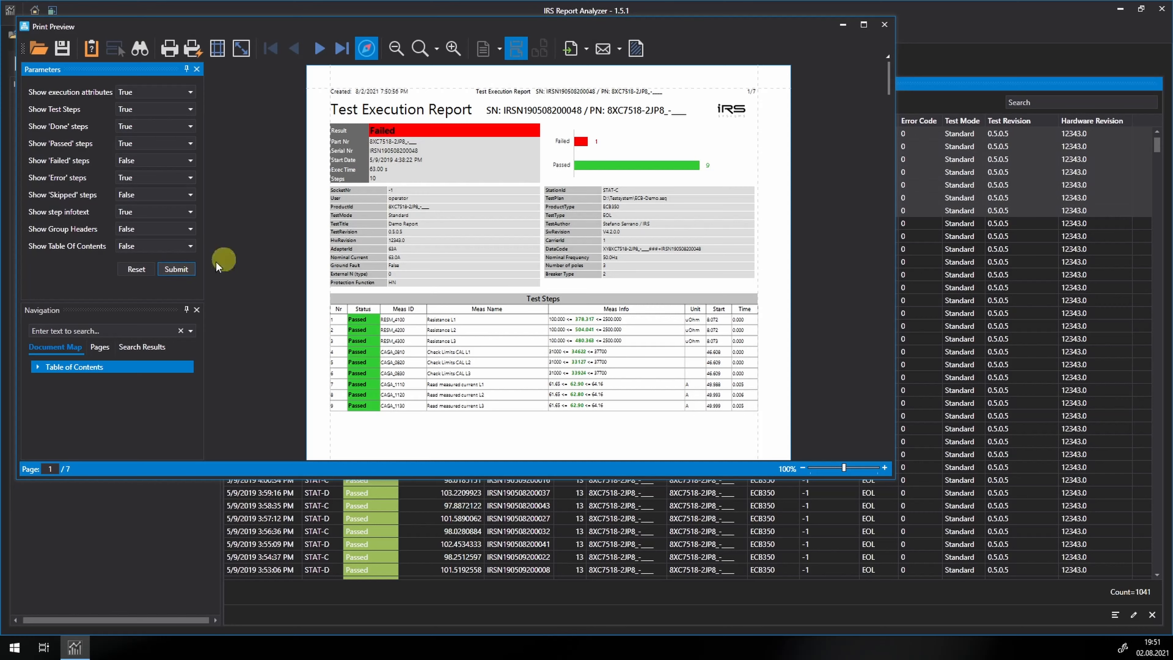
# - Open the PDF export settings for the previewed report, and leave the preview without exporting
pyautogui.click(587, 48)
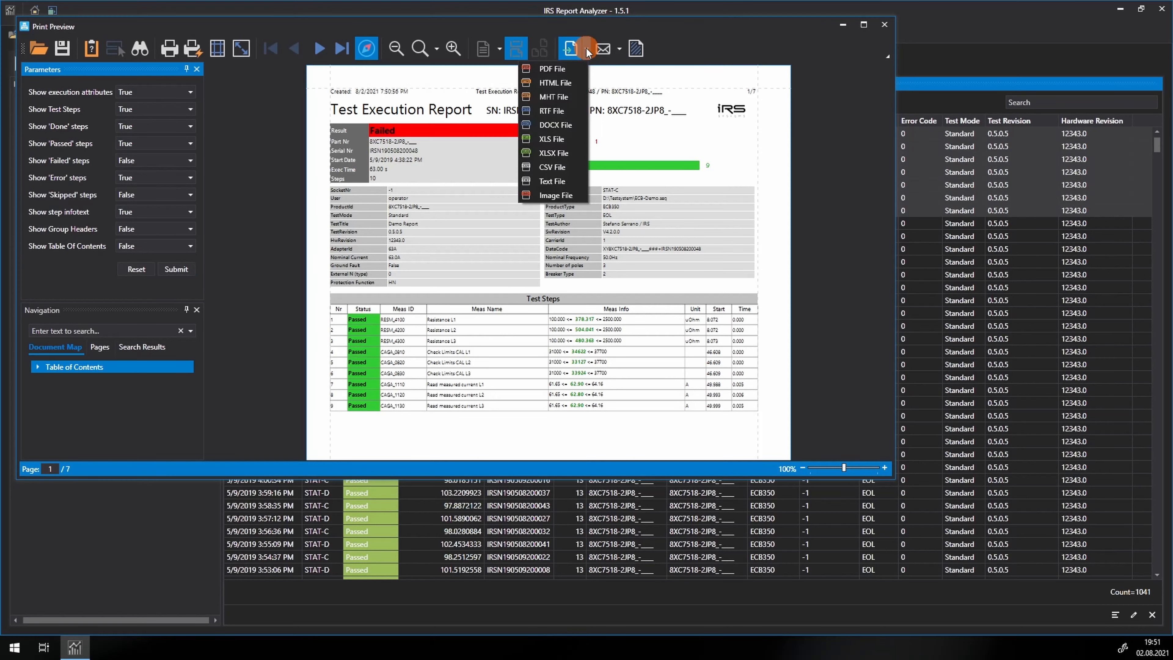
pyautogui.click(570, 68)
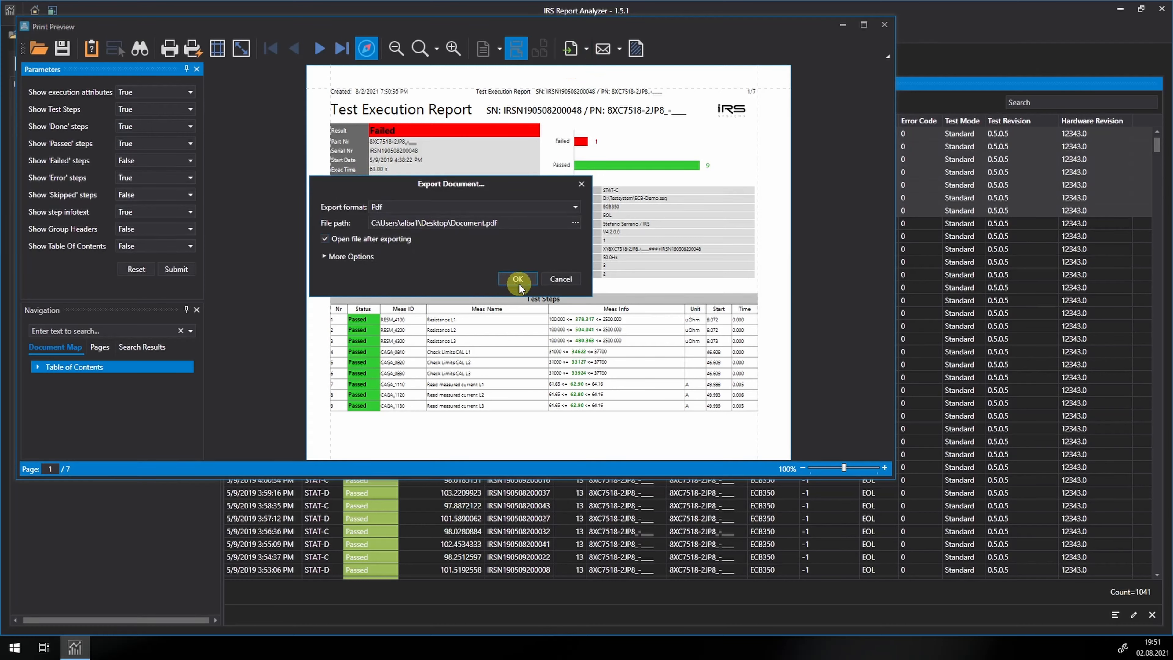
pyautogui.click(559, 280)
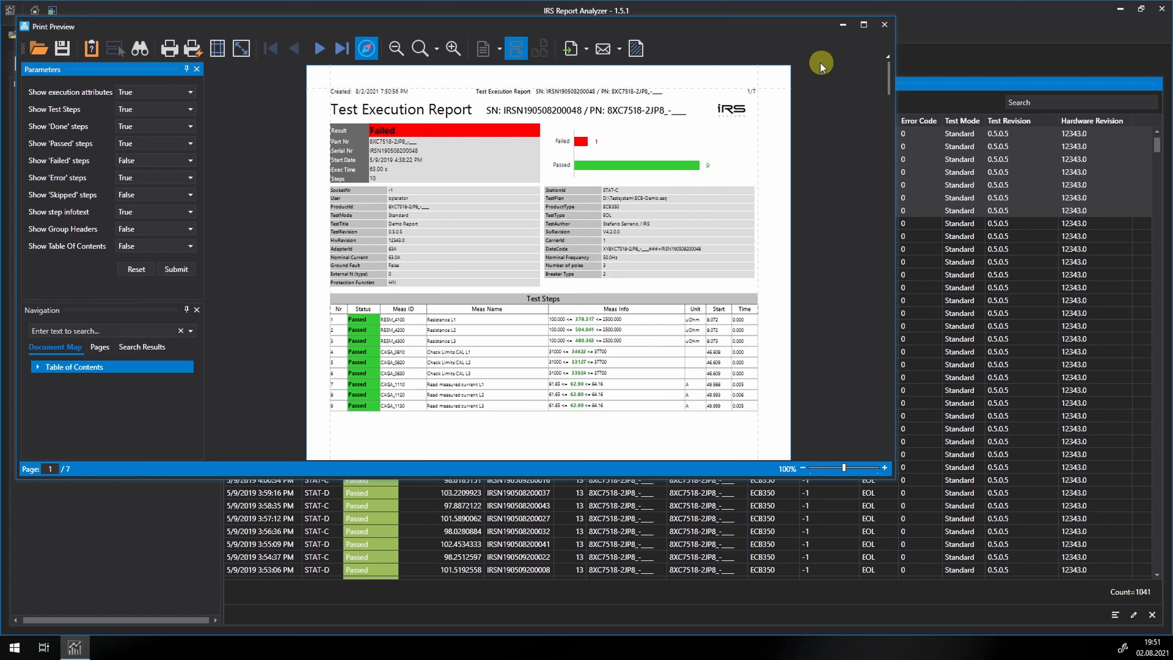
pyautogui.click(884, 24)
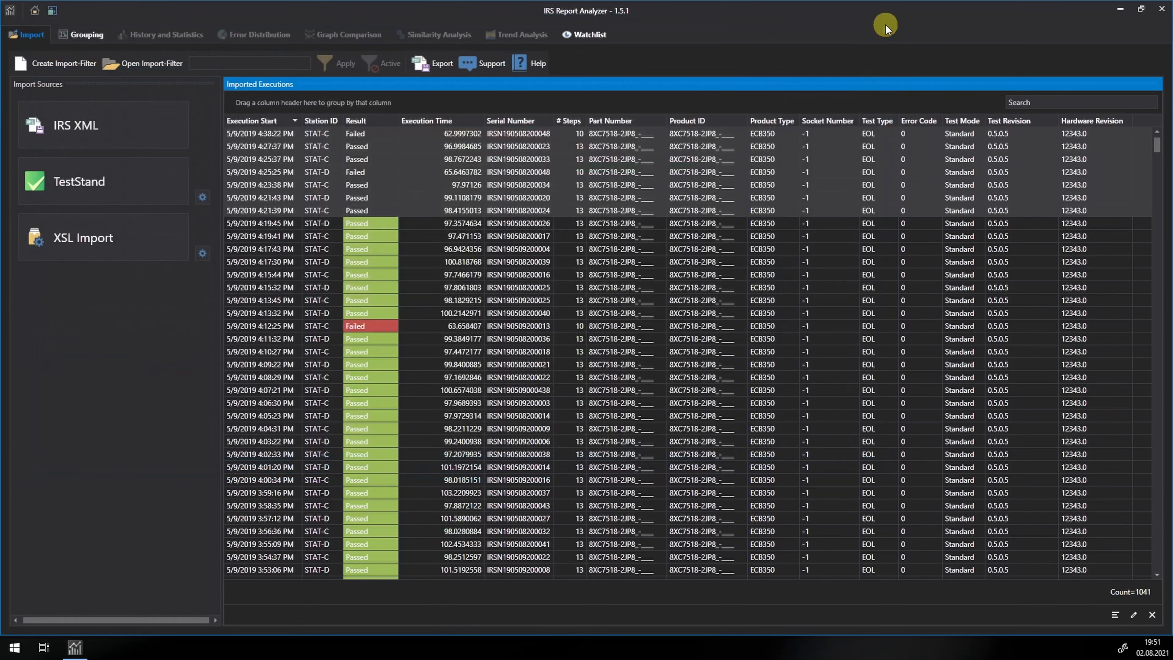
# - Sort the executions by # Steps in ascending order, and reverse the sorting to descending
pyautogui.click(380, 277)
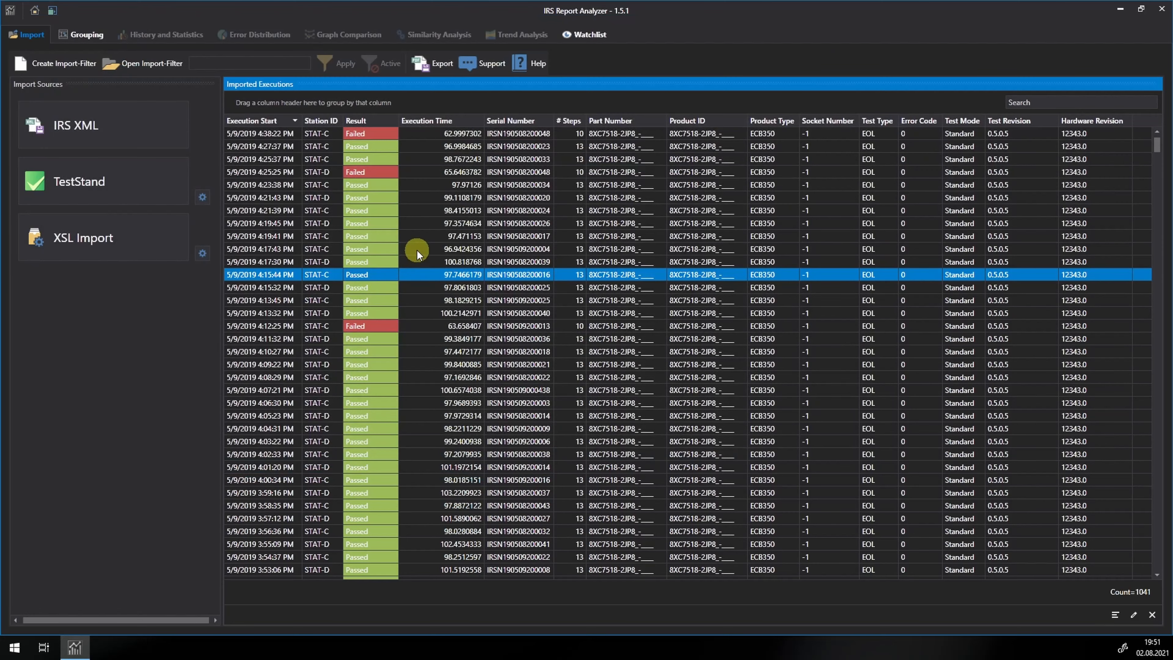
pyautogui.click(566, 121)
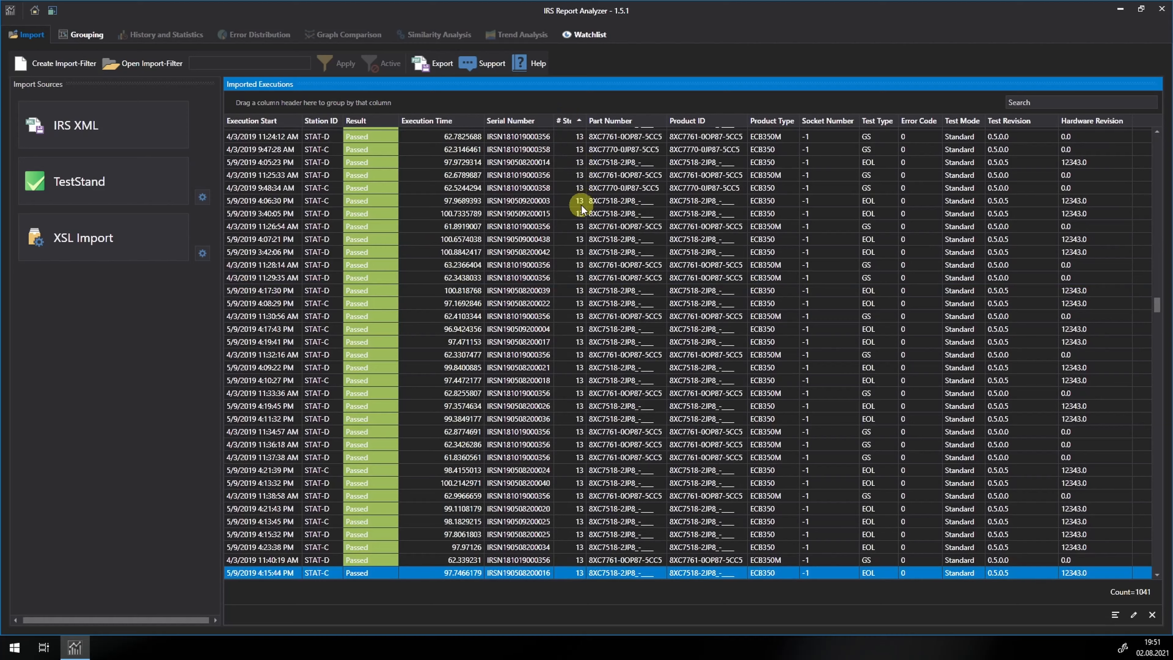
pyautogui.scroll(20, 579, 205)
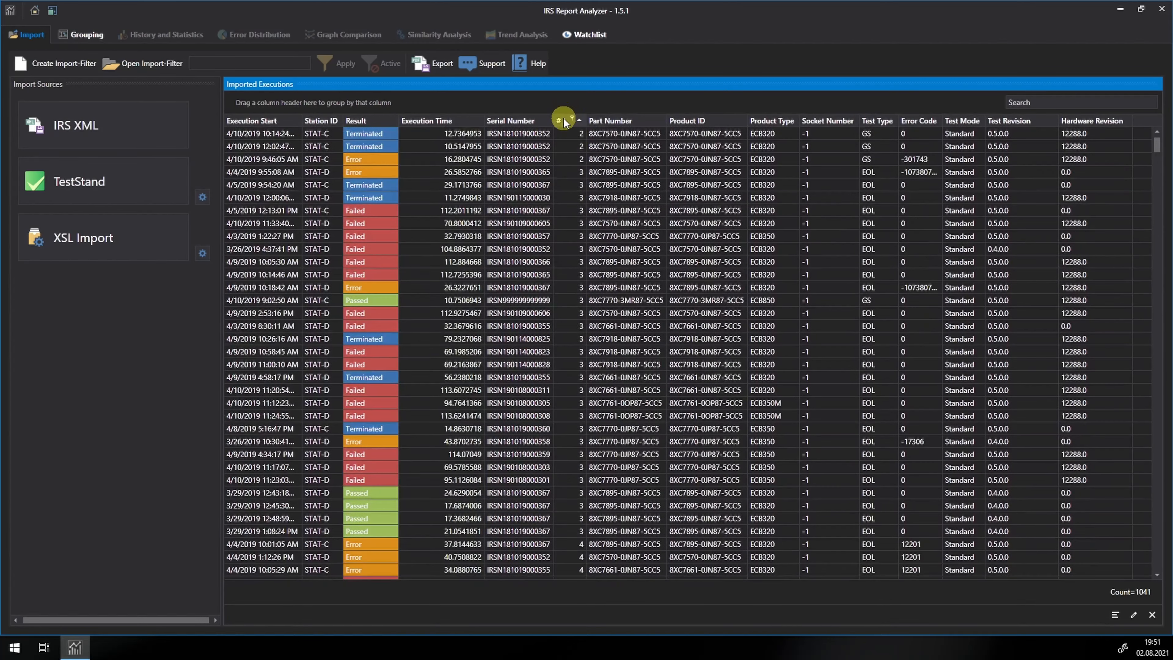
pyautogui.click(563, 119)
pyautogui.scroll(20, 562, 155)
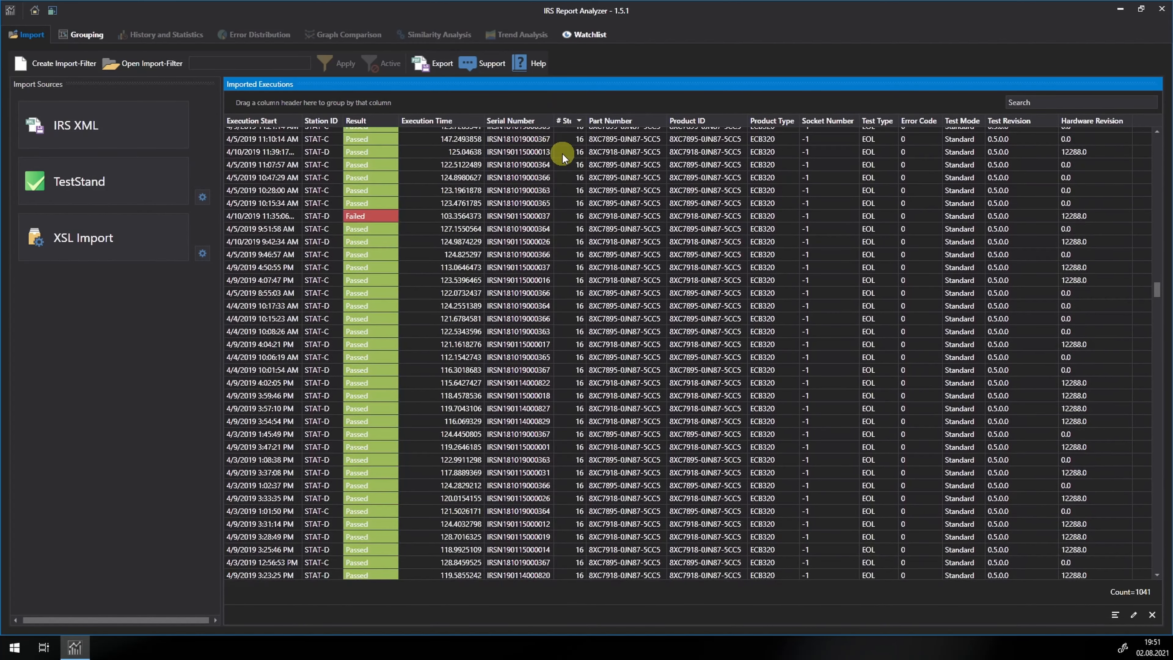
pyautogui.scroll(15, 562, 154)
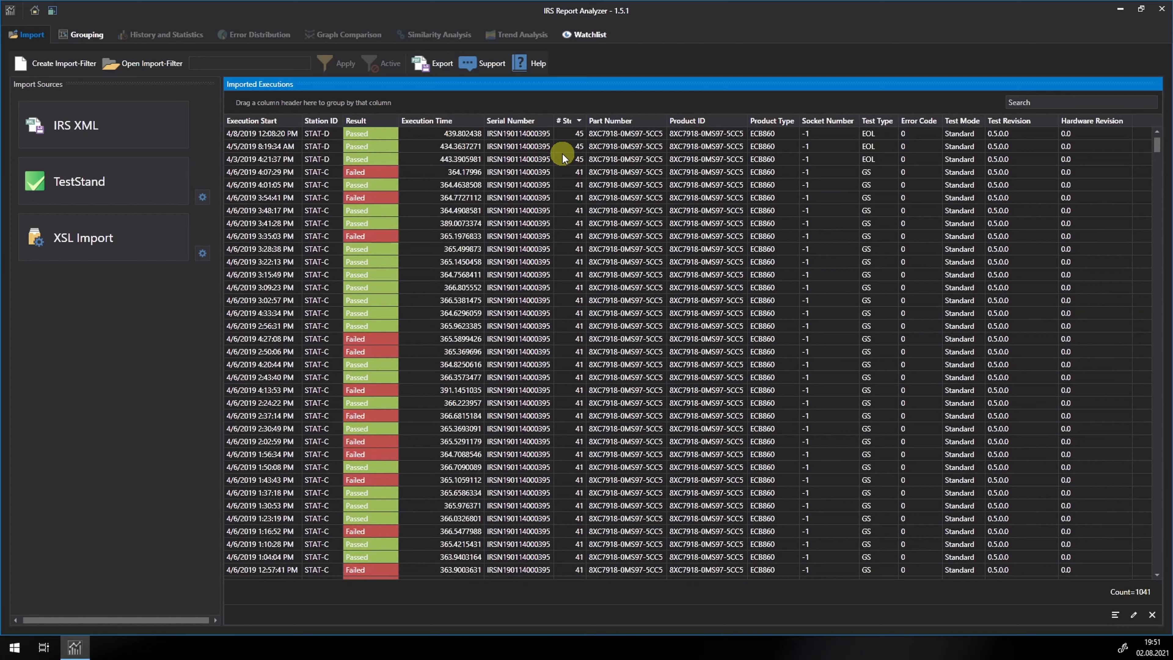
# - Examine the full report and step results of the passed execution started 4/8/2019 12:08:20 PM, and close the report
pyautogui.click(517, 133)
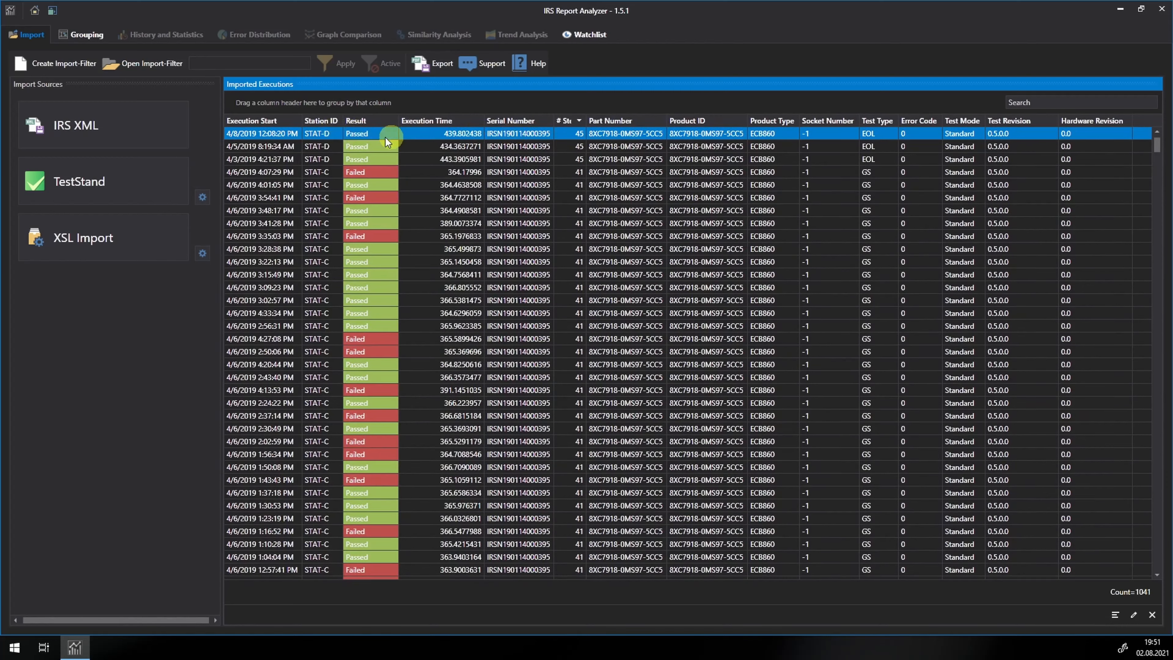
pyautogui.doubleClick(410, 138)
pyautogui.scroll(-15, 434, 273)
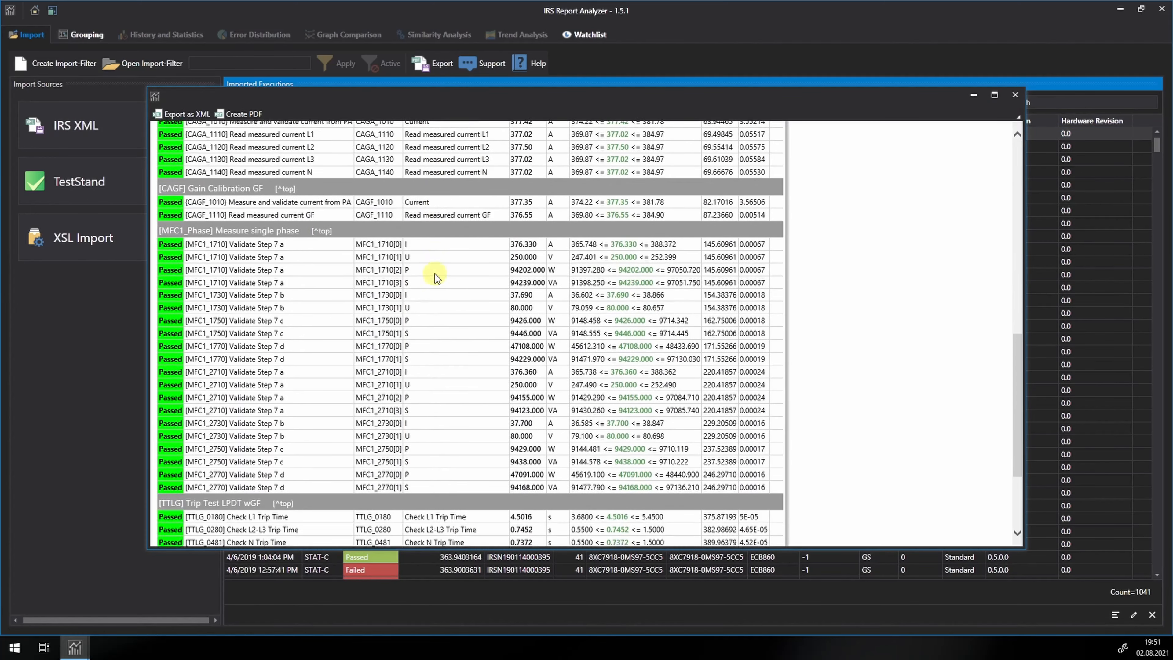
pyautogui.scroll(20, 556, 284)
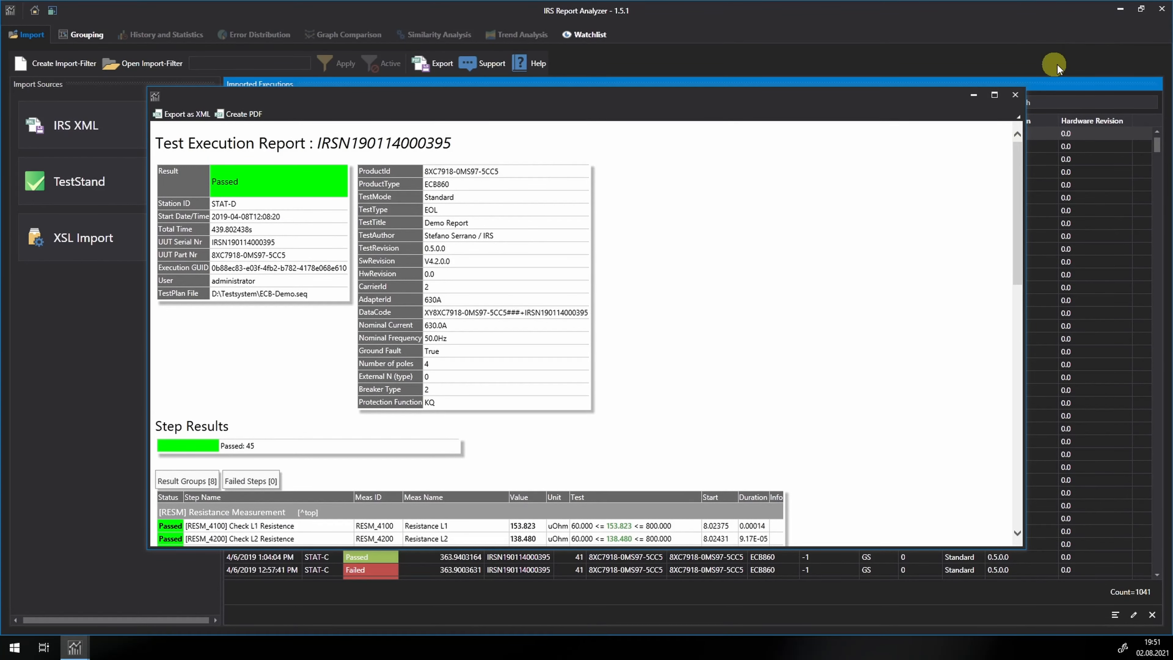
pyautogui.click(1014, 95)
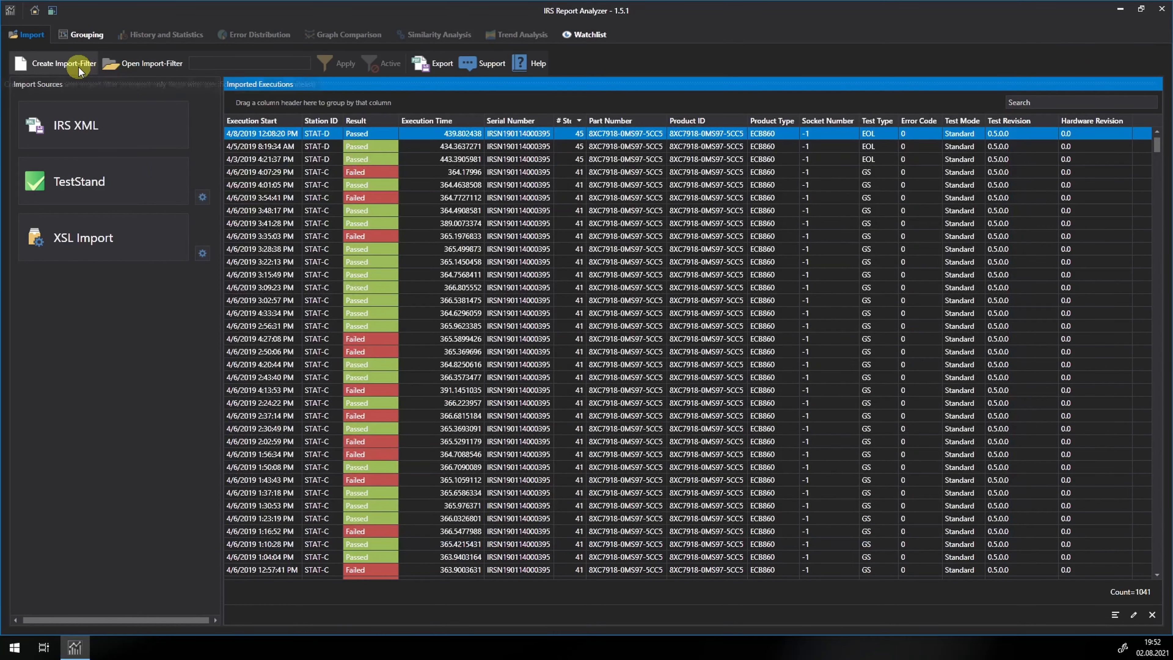
# - Start creating a measurement import filter, and fit the Description column of the available measurements to its contents to review the list
pyautogui.click(79, 66)
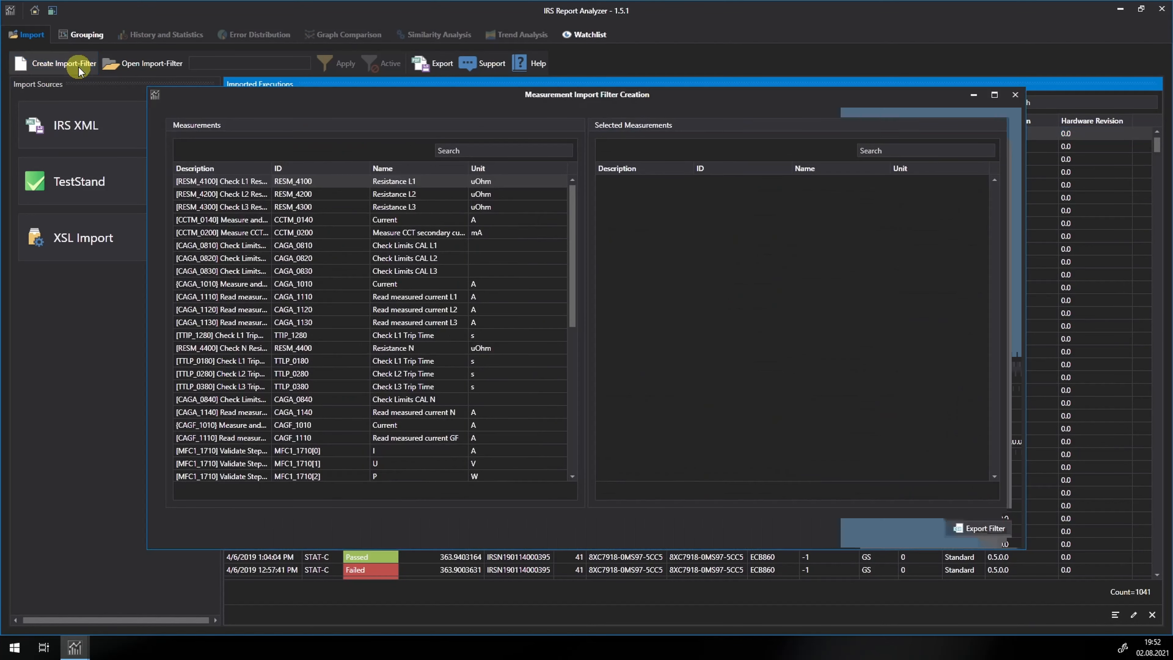
pyautogui.doubleClick(273, 168)
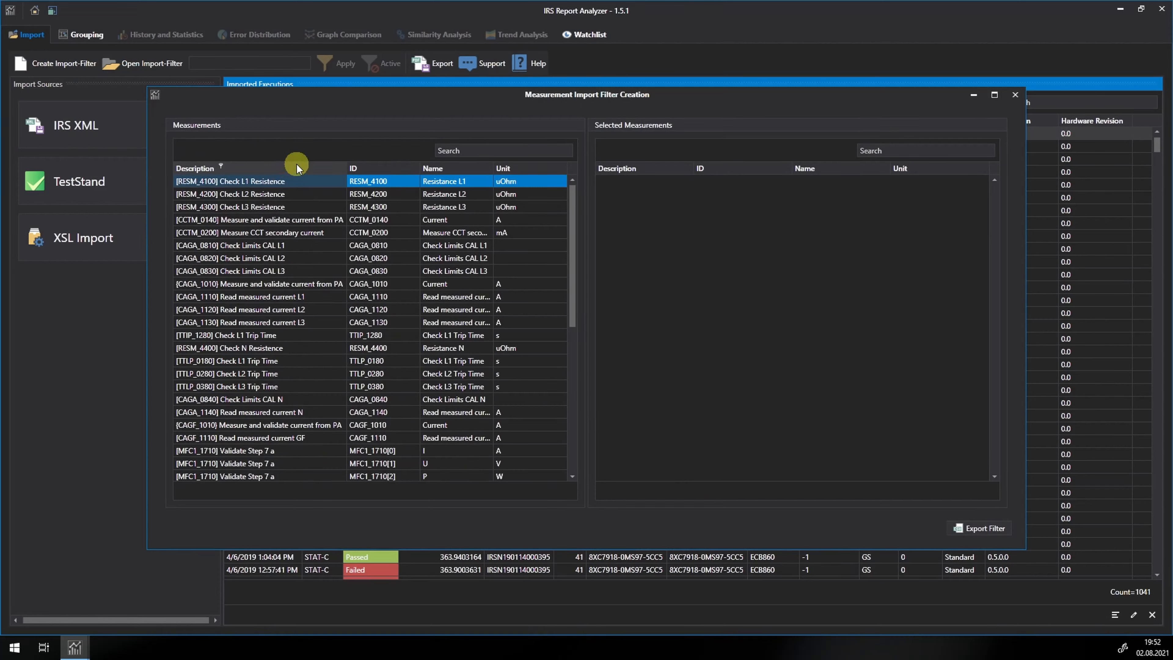
pyautogui.scroll(-5, 249, 252)
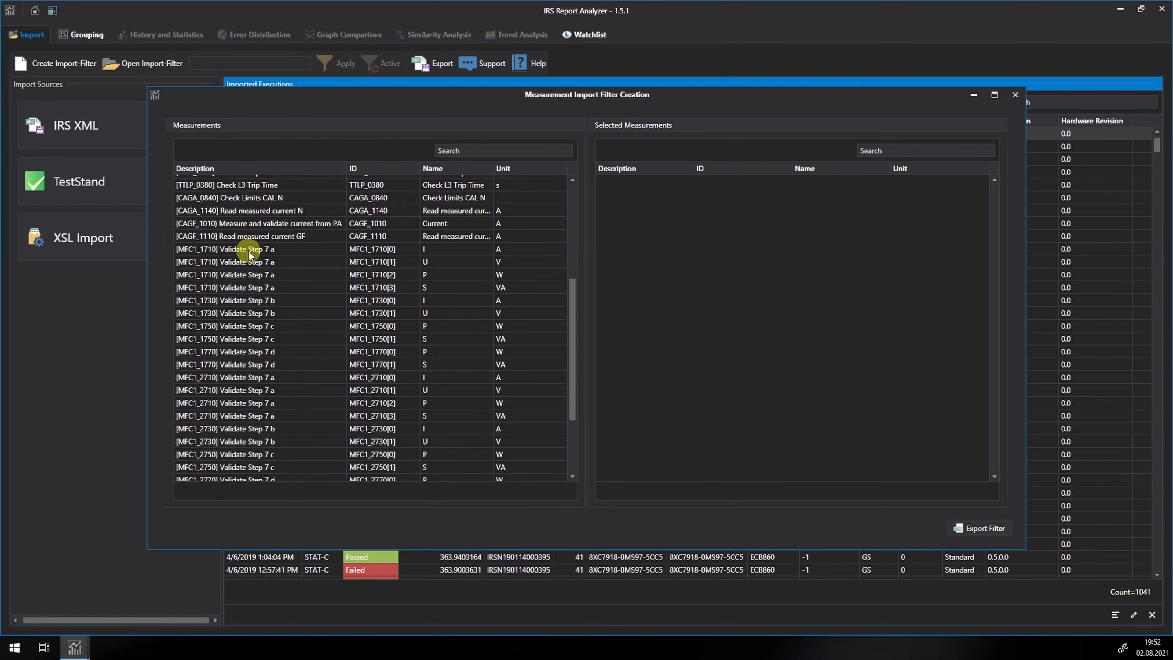
pyautogui.scroll(-1, 249, 253)
pyautogui.scroll(6, 248, 253)
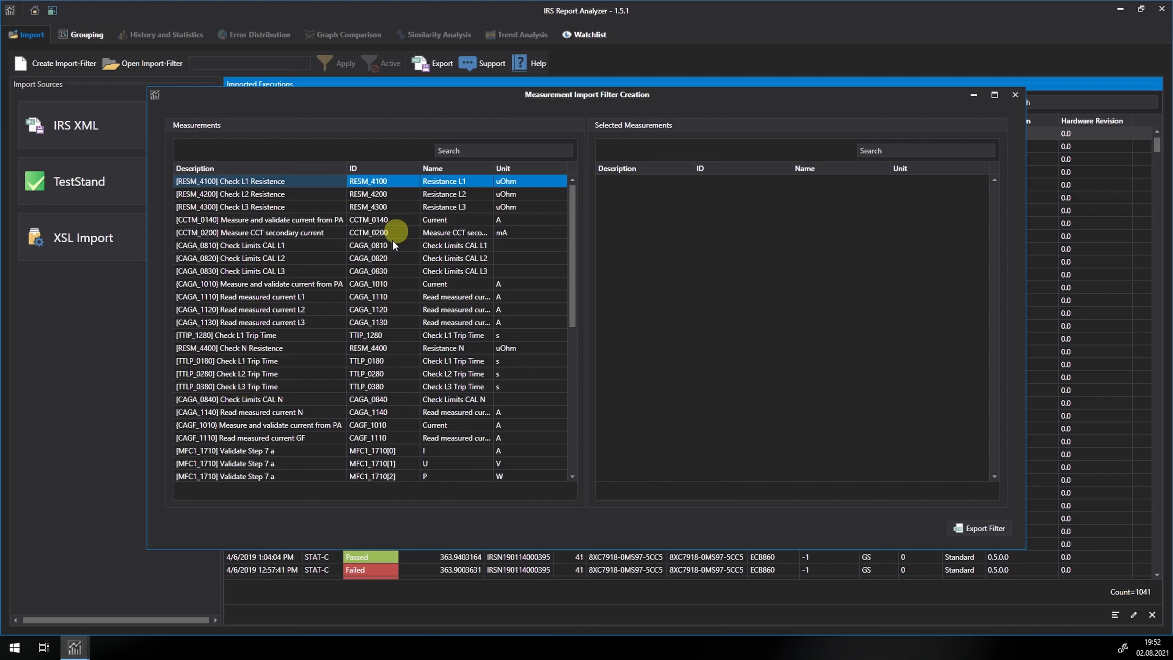
# - Search the available measurements for "Resistance" and add Resistance L1, L2, L3 and N to the selected measurements
pyautogui.click(457, 150)
pyautogui.write('R')
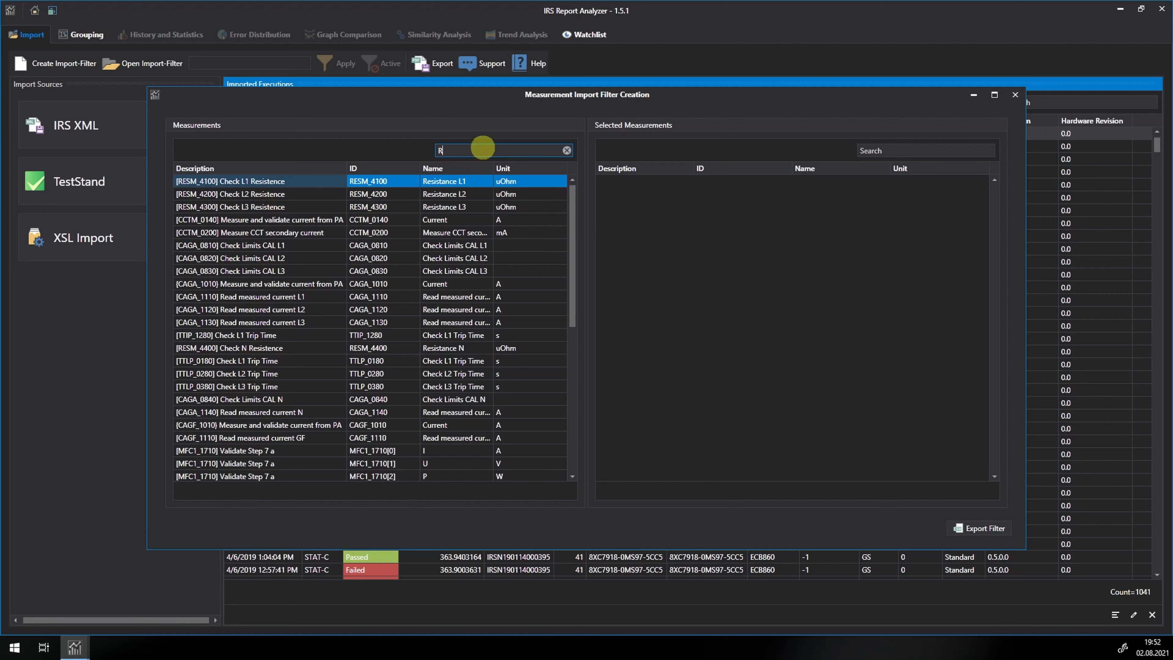
pyautogui.write('esistance')
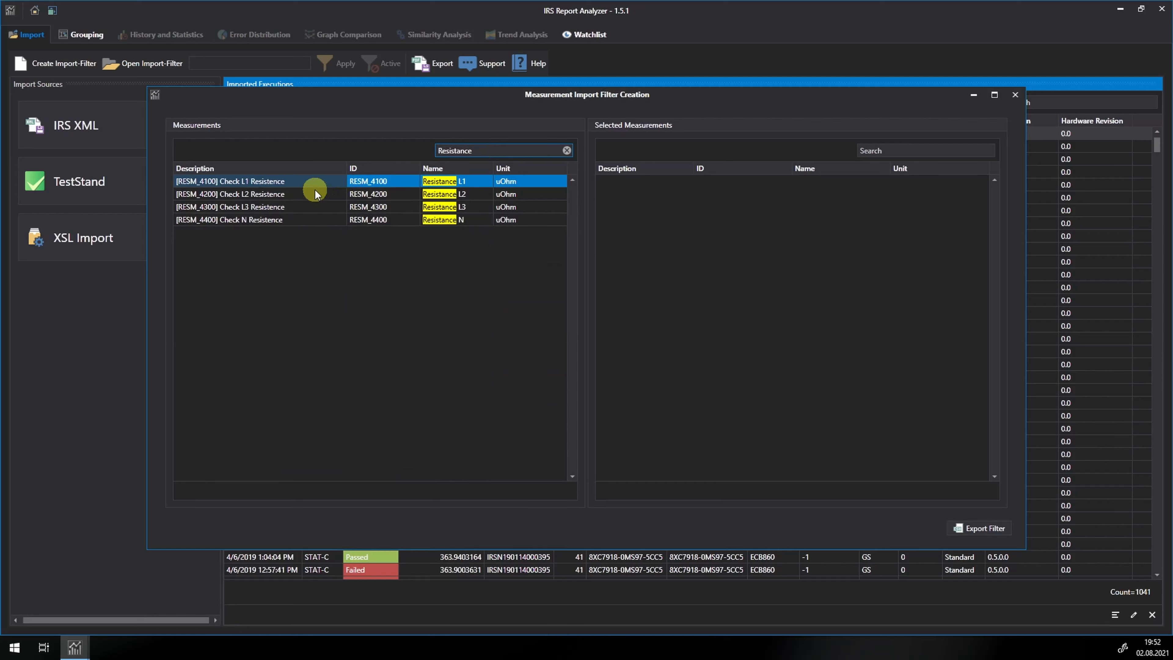
pyautogui.keyDown('shift'); pyautogui.click(321, 221); pyautogui.keyUp('shift')
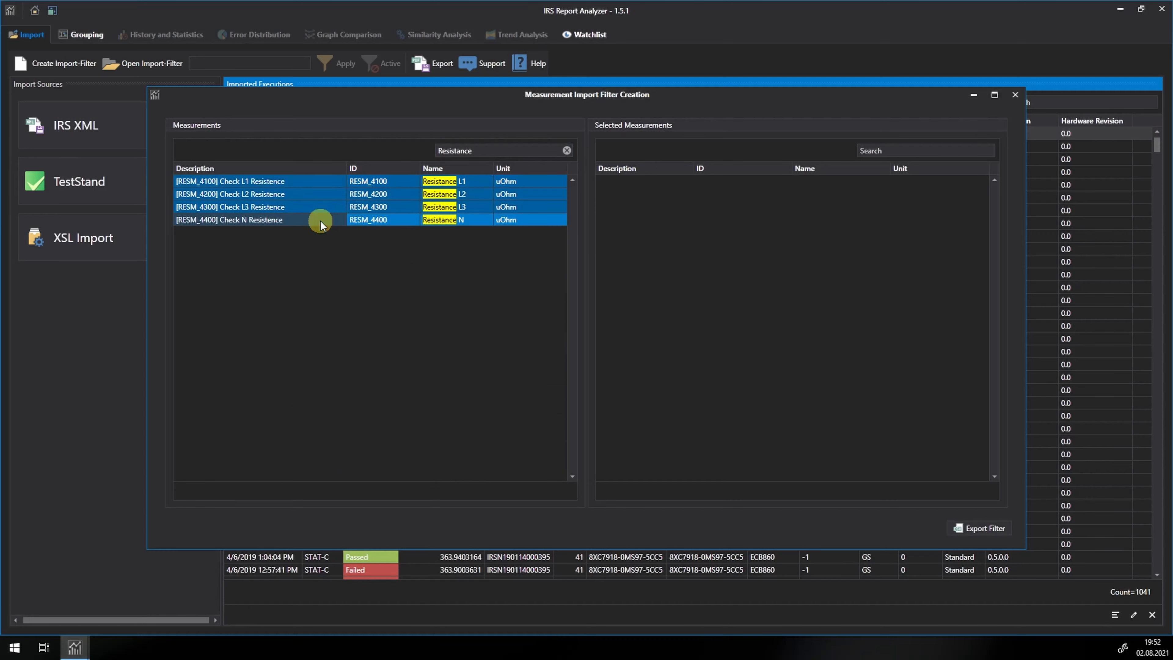
pyautogui.moveTo(321, 220); pyautogui.dragTo(657, 235)
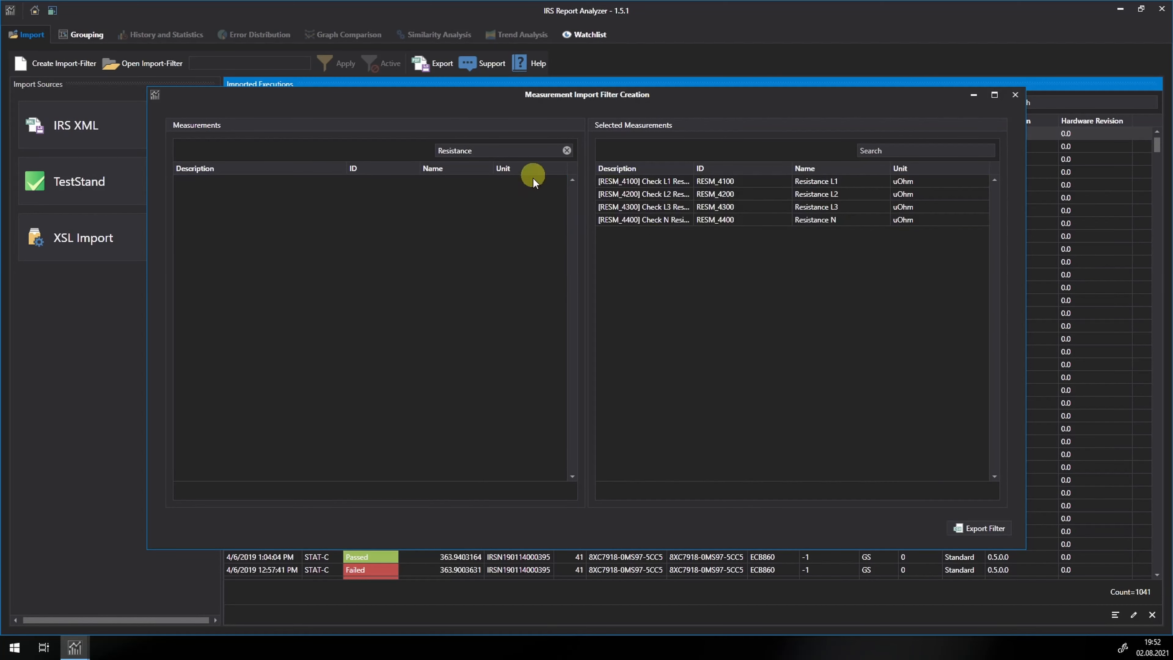
# - Replace the measurement search with "Time" and add all matching trip time measurements to the selected measurements
pyautogui.click(566, 150)
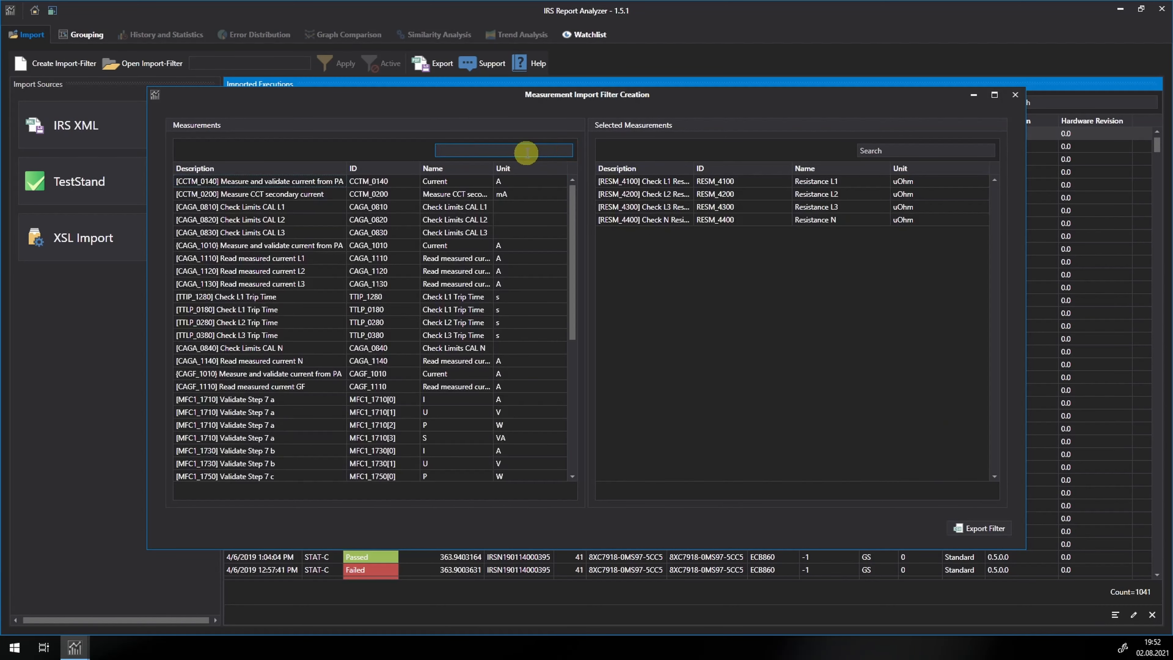
pyautogui.write('Time')
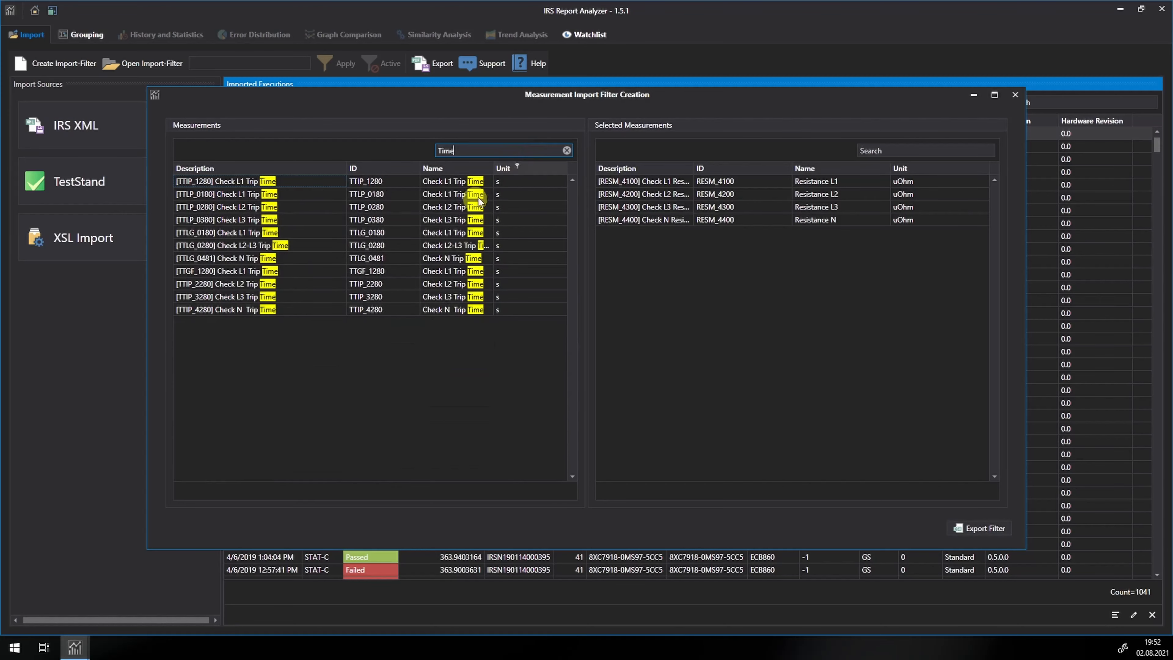
pyautogui.click(328, 208)
pyautogui.hotkey('ctrl', 'a')
pyautogui.moveTo(311, 231); pyautogui.dragTo(645, 295)
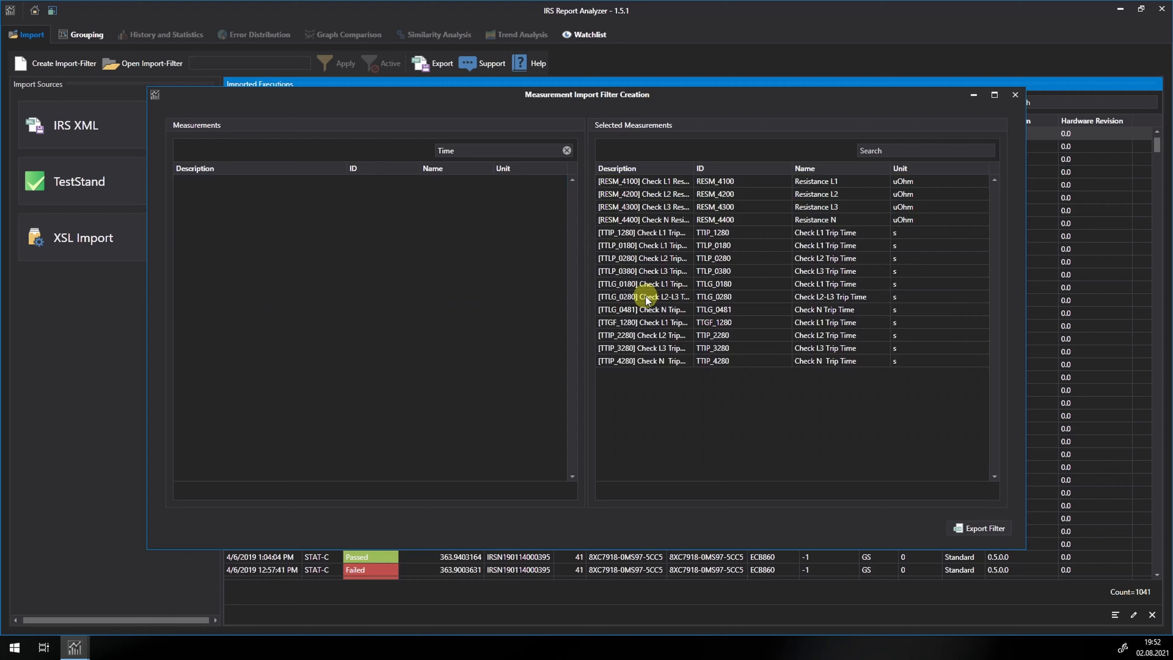
# - Export the filter to the Desktop as Measurement_Import_Filter.csv, overwriting the existing file, and close the filter creation window
pyautogui.click(973, 528)
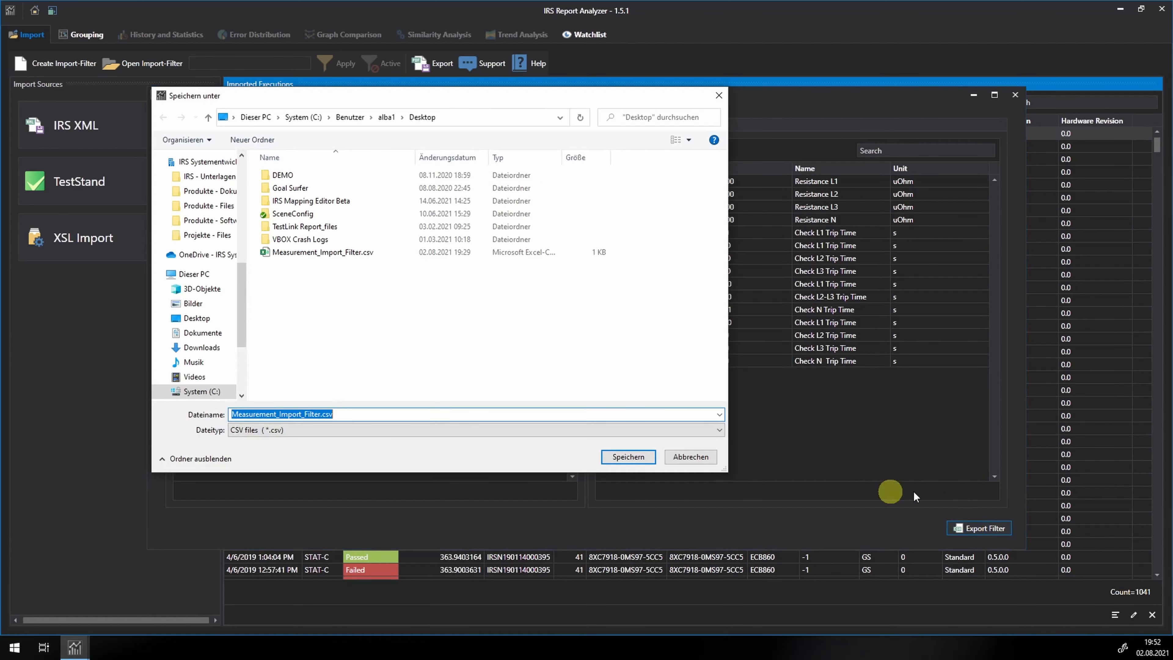
pyautogui.click(341, 255)
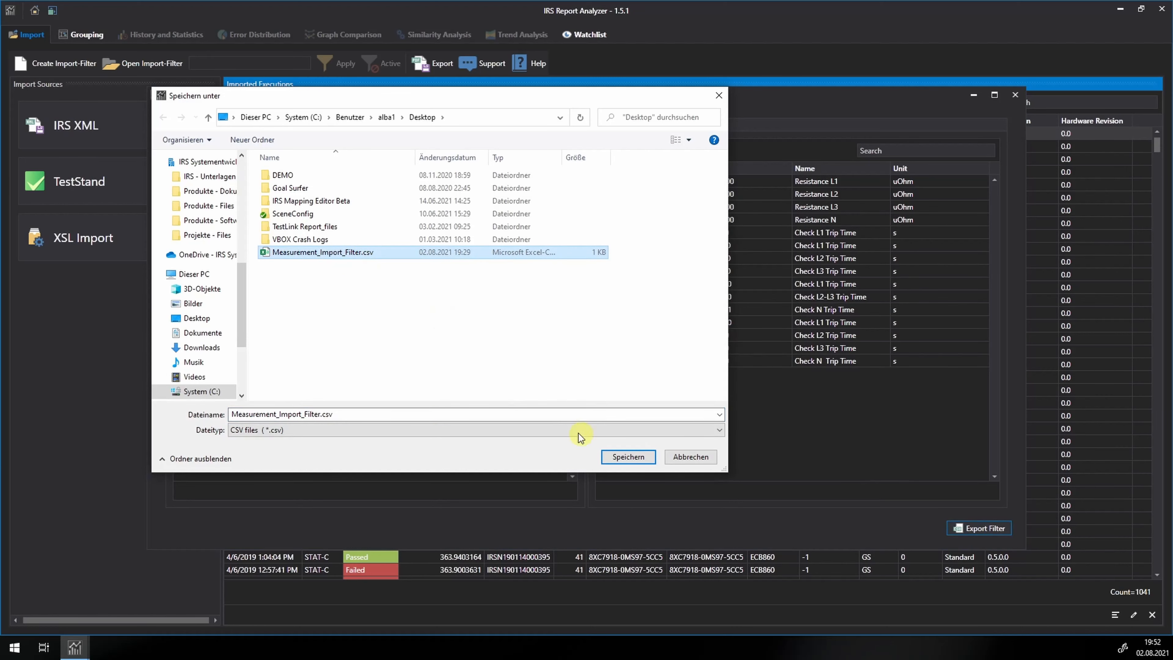
pyautogui.click(629, 456)
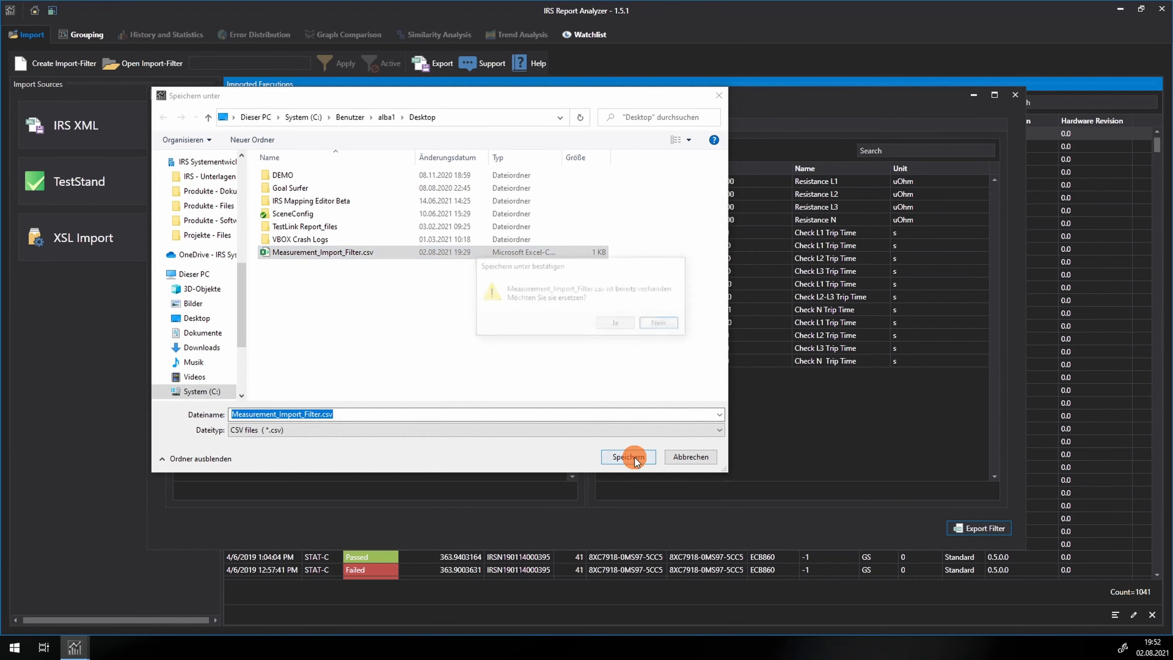
pyautogui.click(613, 325)
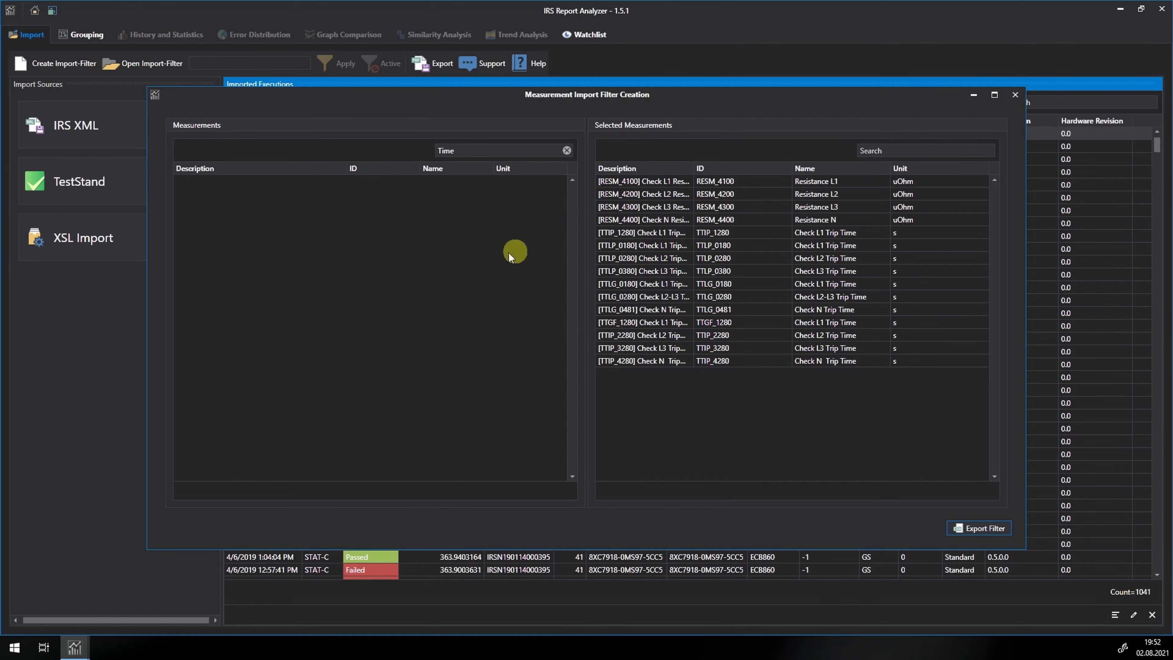
pyautogui.click(1014, 95)
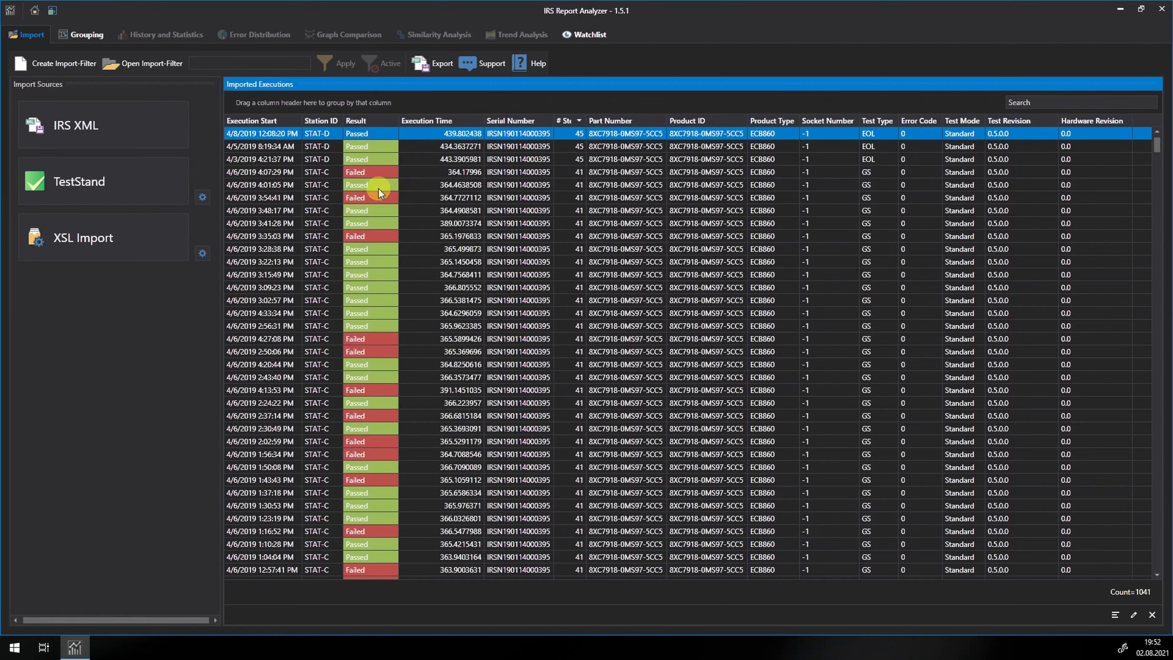
# - Load Measurement_Import_Filter.csv from the Desktop as the import filter and apply it to the imported executions
pyautogui.click(142, 62)
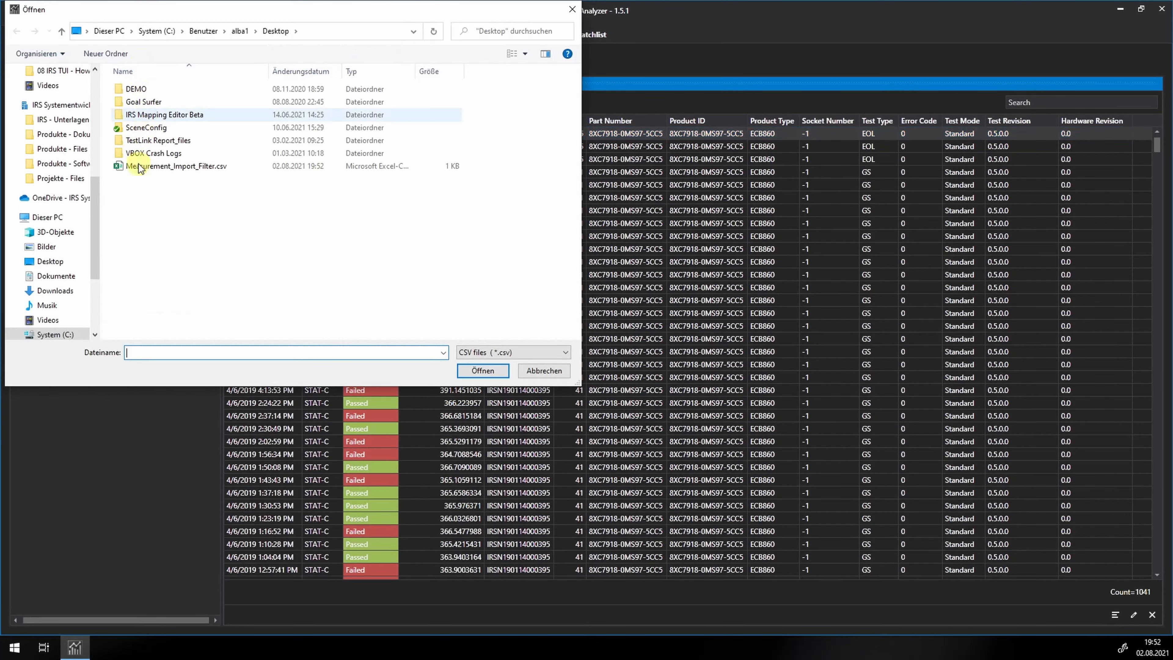
pyautogui.doubleClick(139, 168)
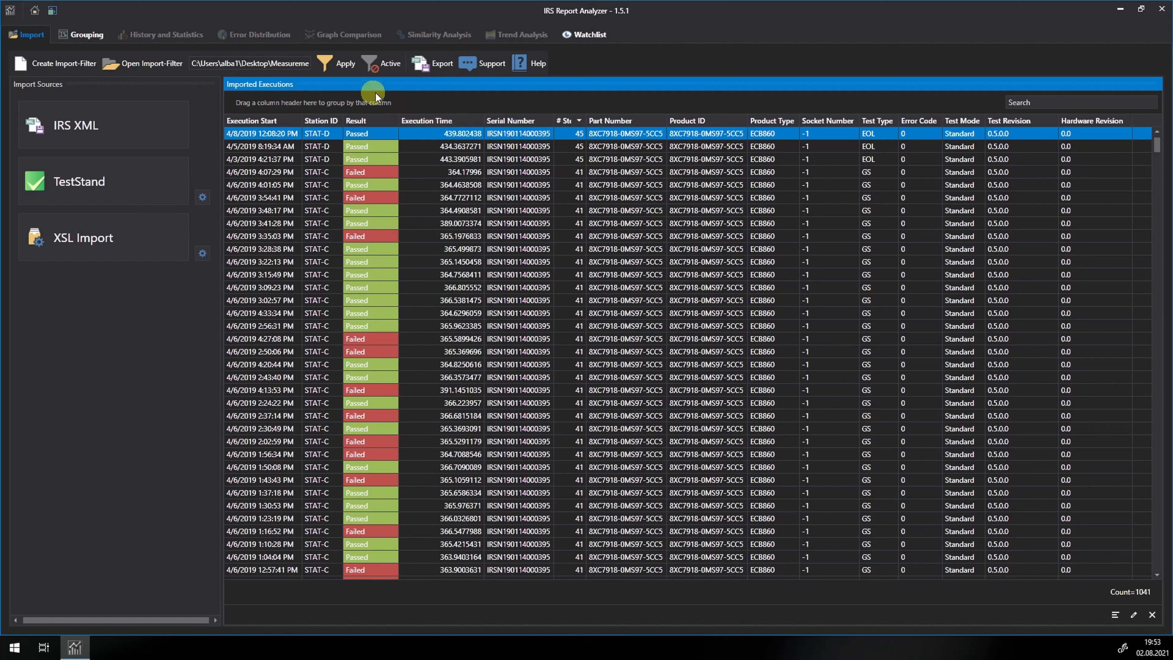
pyautogui.click(340, 64)
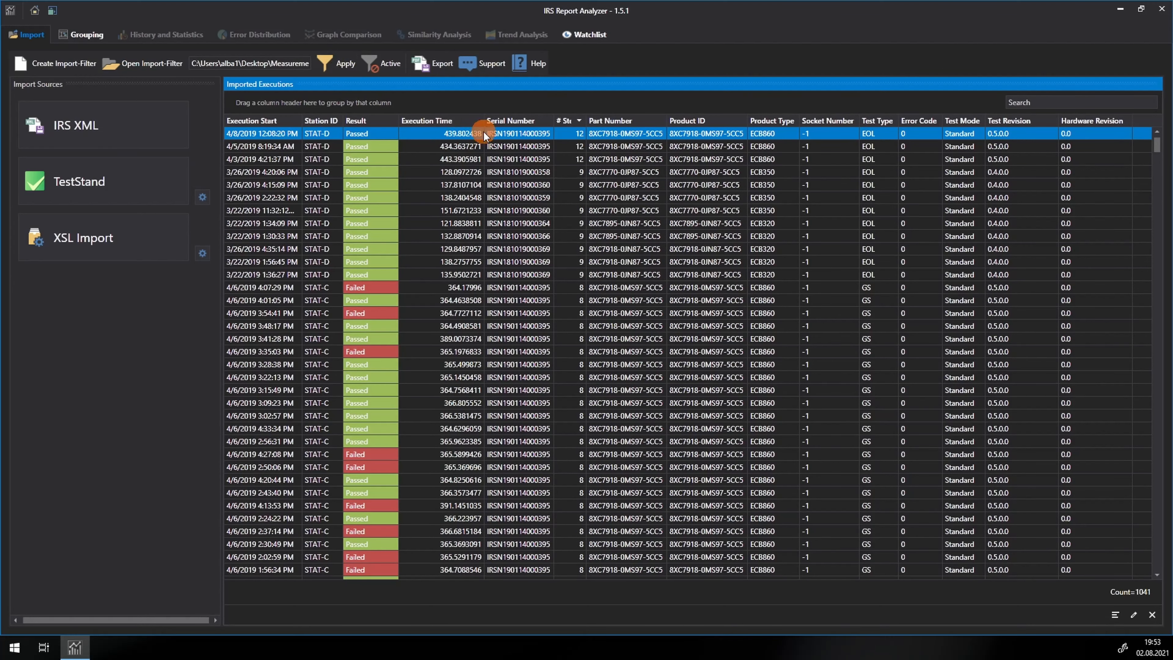
# - Examine the filtered step results in the report of the 4/8/2019 12:08:20 PM execution, and close the report
pyautogui.doubleClick(462, 134)
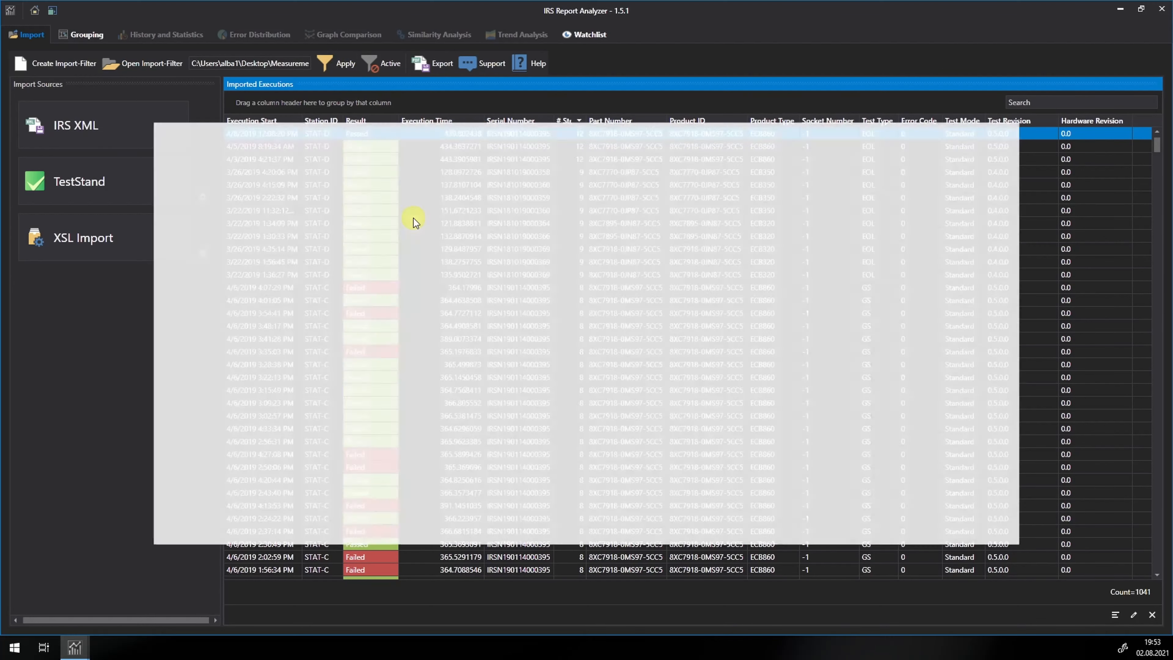
pyautogui.scroll(-3, 422, 302)
pyautogui.scroll(-2, 422, 302)
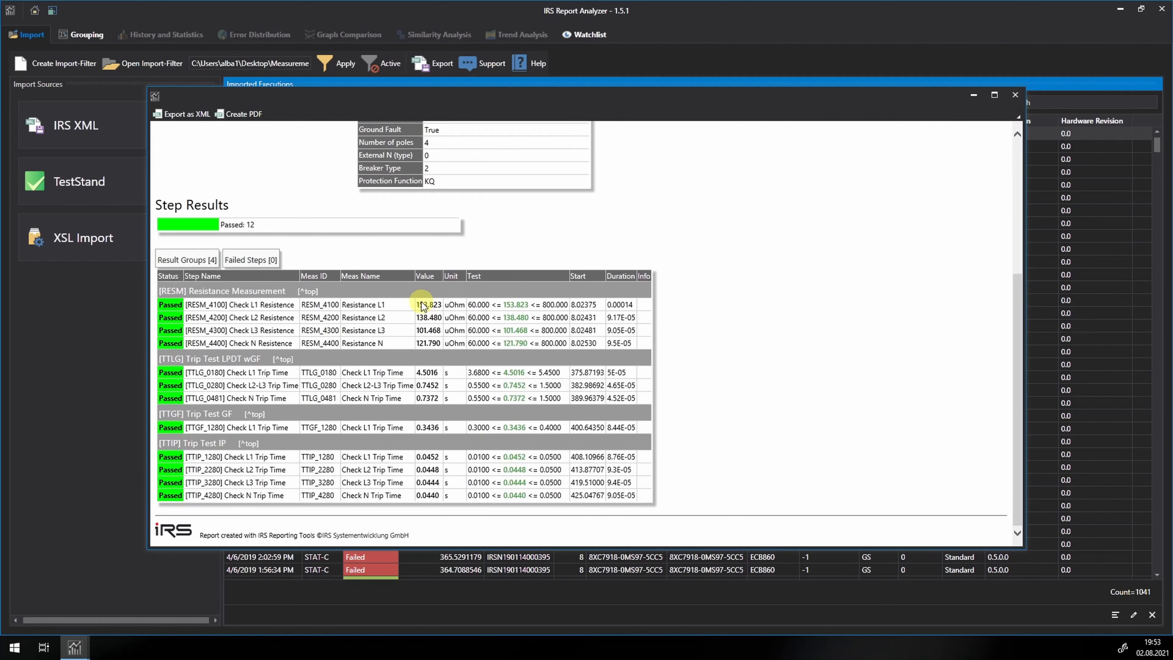
pyautogui.scroll(7, 421, 305)
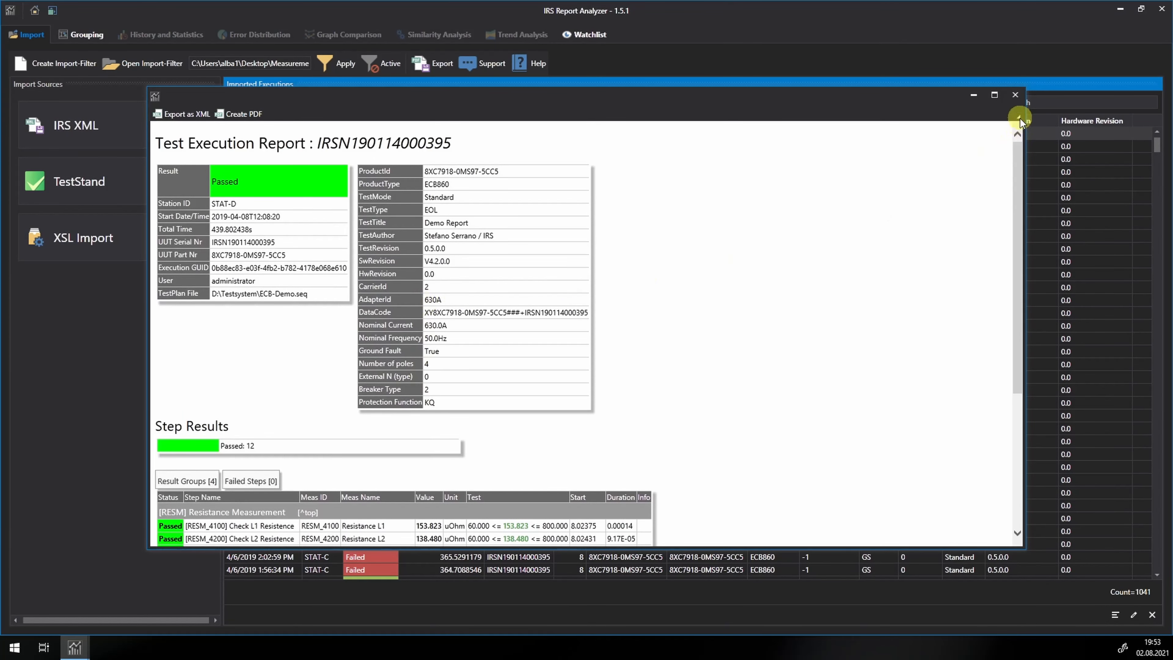
pyautogui.click(1015, 96)
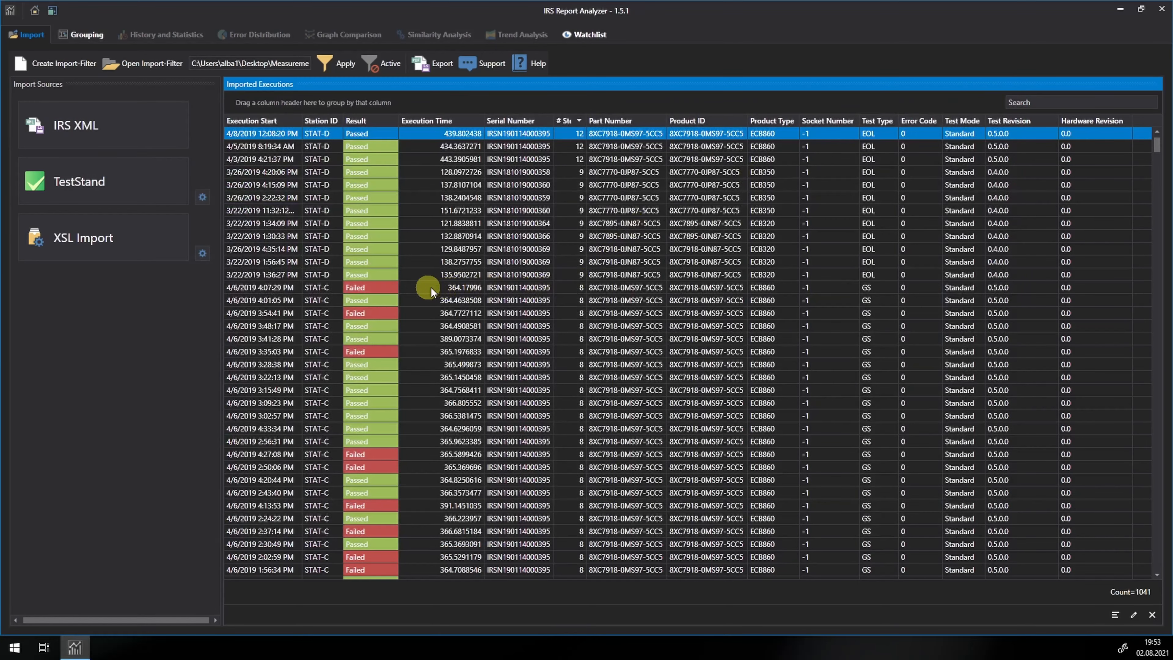
# - Examine the filtered report of the failed execution started 4/6/2019 4:07:29 PM, and close the report
pyautogui.click(396, 286)
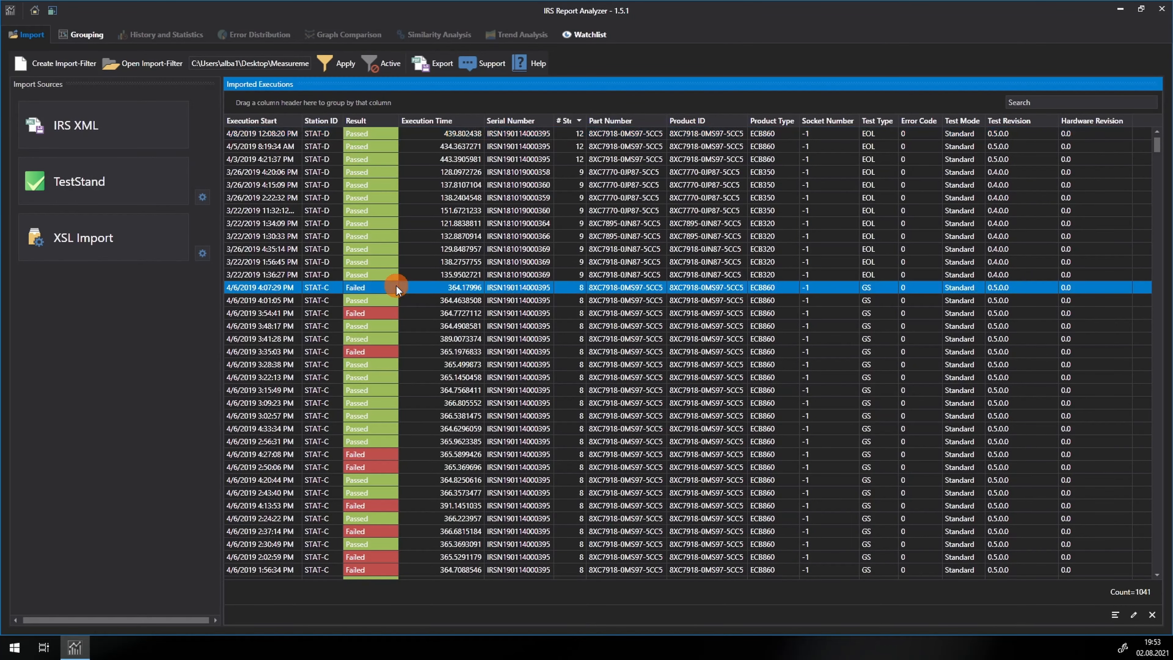
pyautogui.doubleClick(426, 287)
pyautogui.scroll(-3, 426, 291)
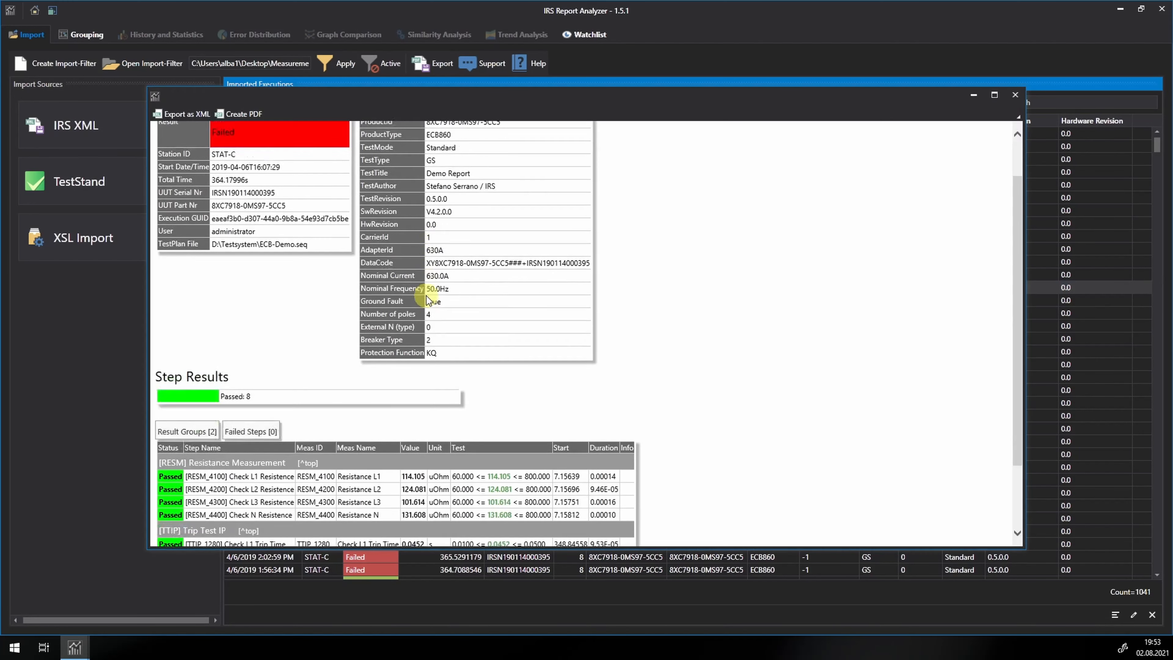
pyautogui.click(1014, 96)
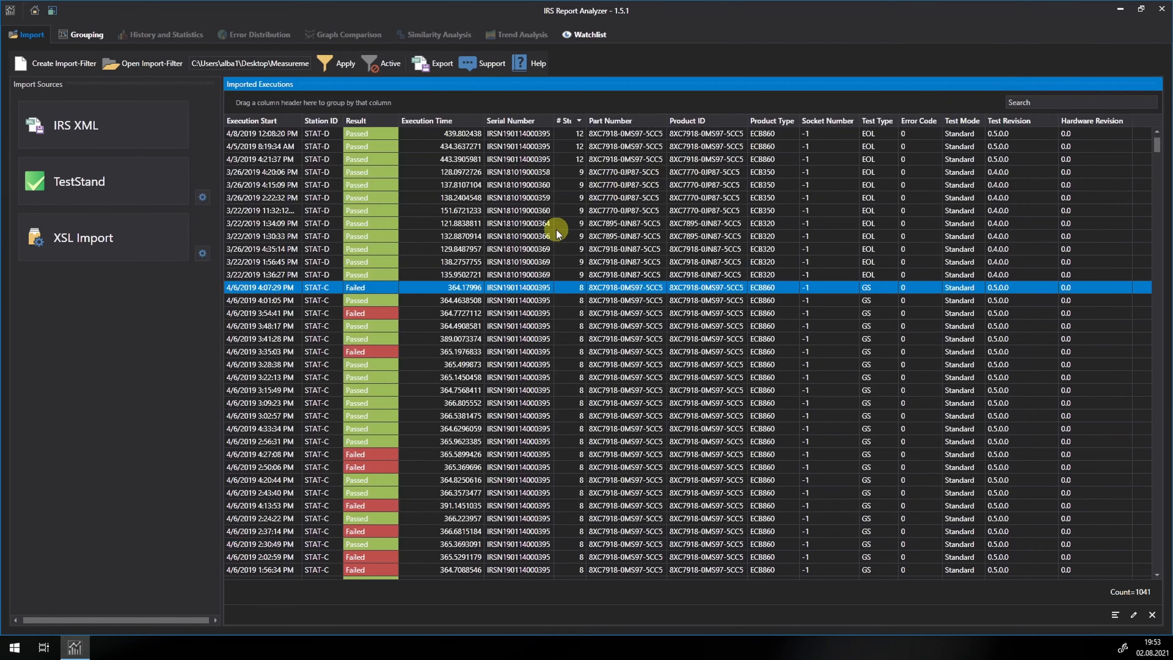